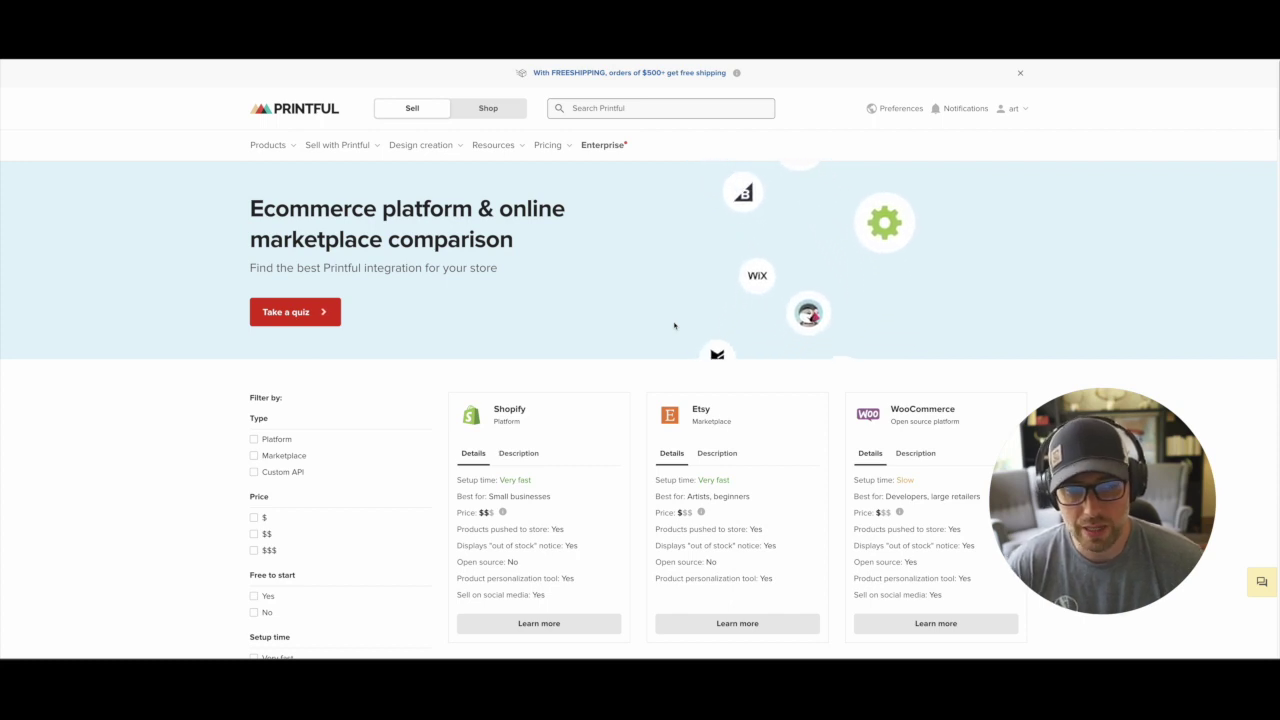
Bring up Printful's comparison page listing Shopify, Etsy and WooCommerce integration cards
left_click_drag(1120, 503, 144, 480)
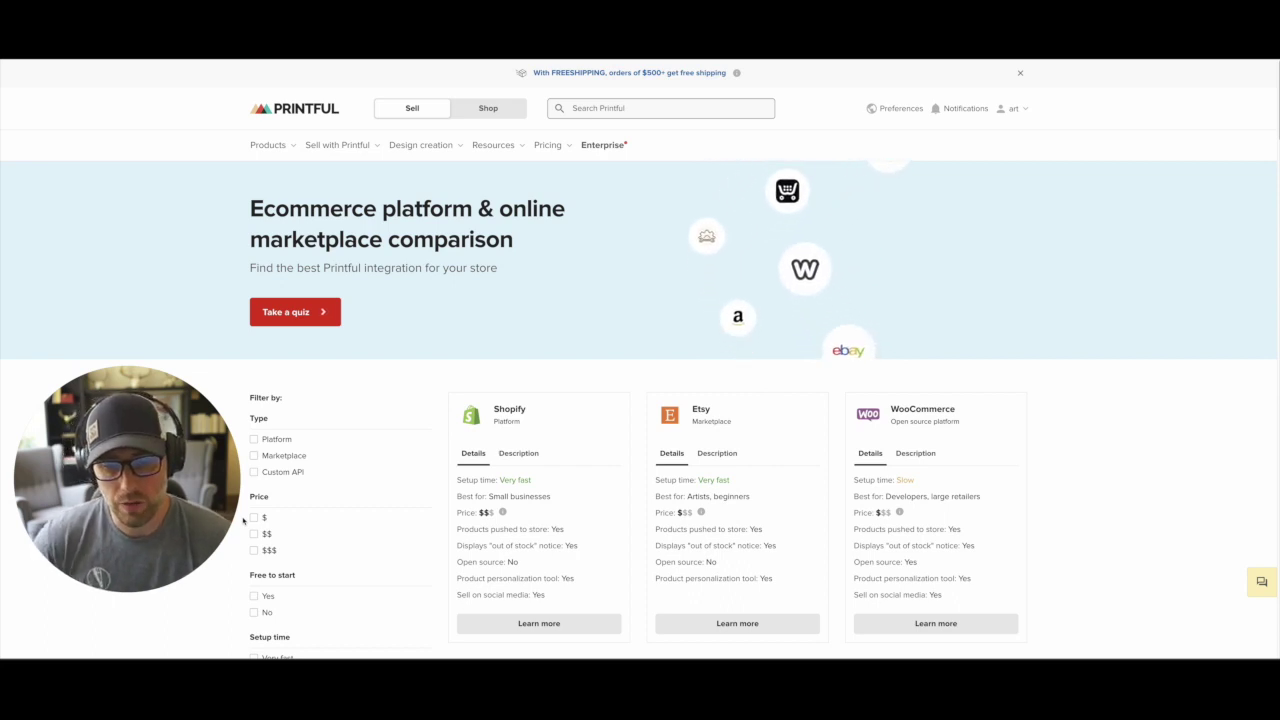
Scroll down through the Shopify, Etsy and WooCommerce integration cards and back up
scroll(443, 390, "down", 2)
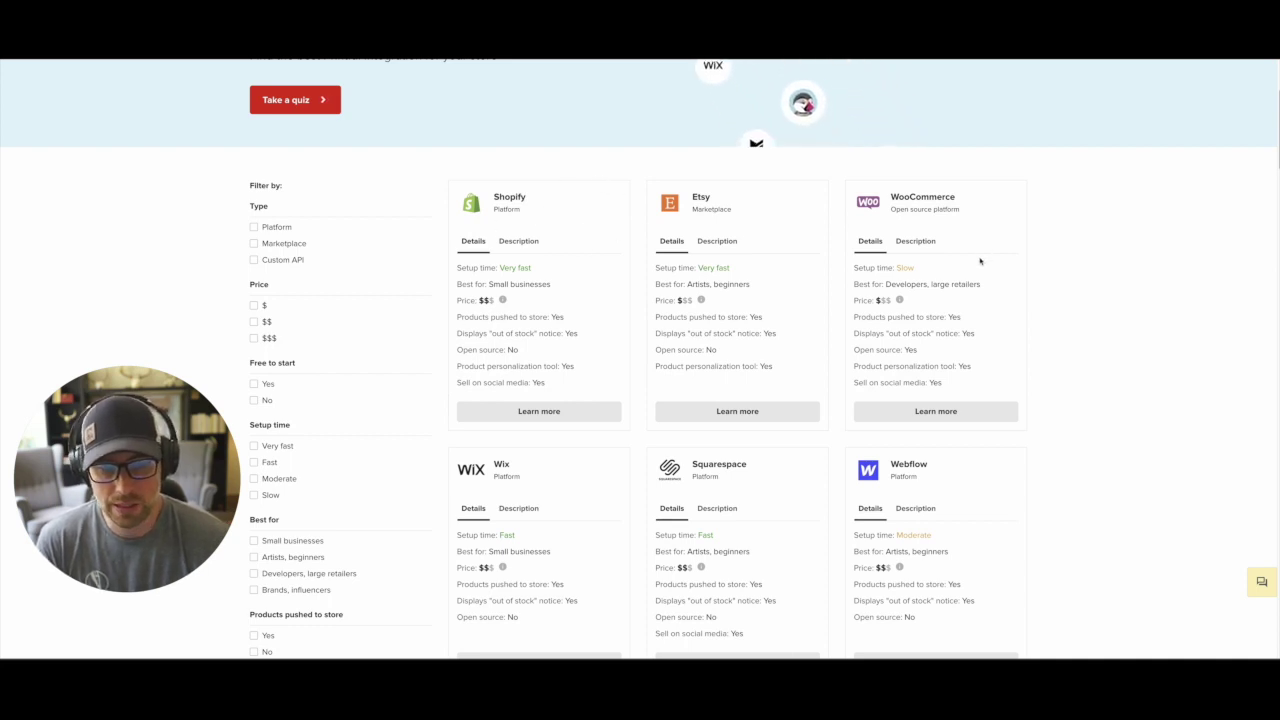
scroll(970, 280, "down", 2)
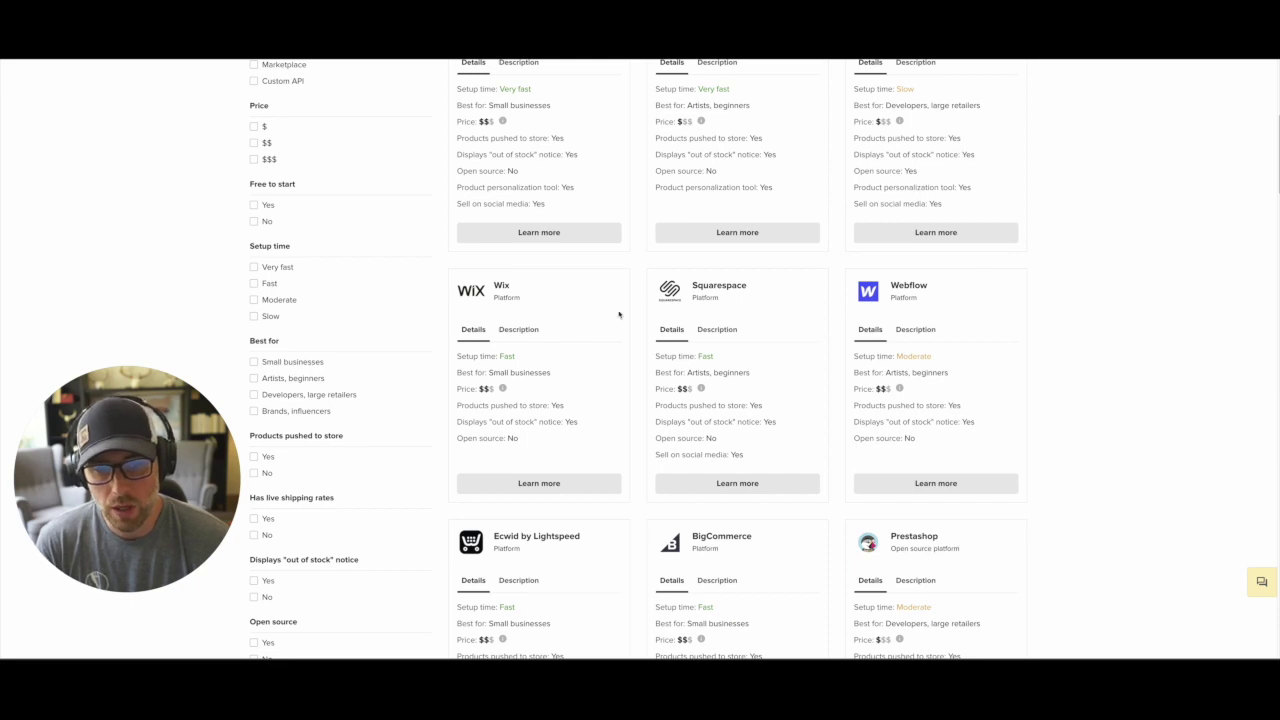
scroll(589, 294, "down", 5)
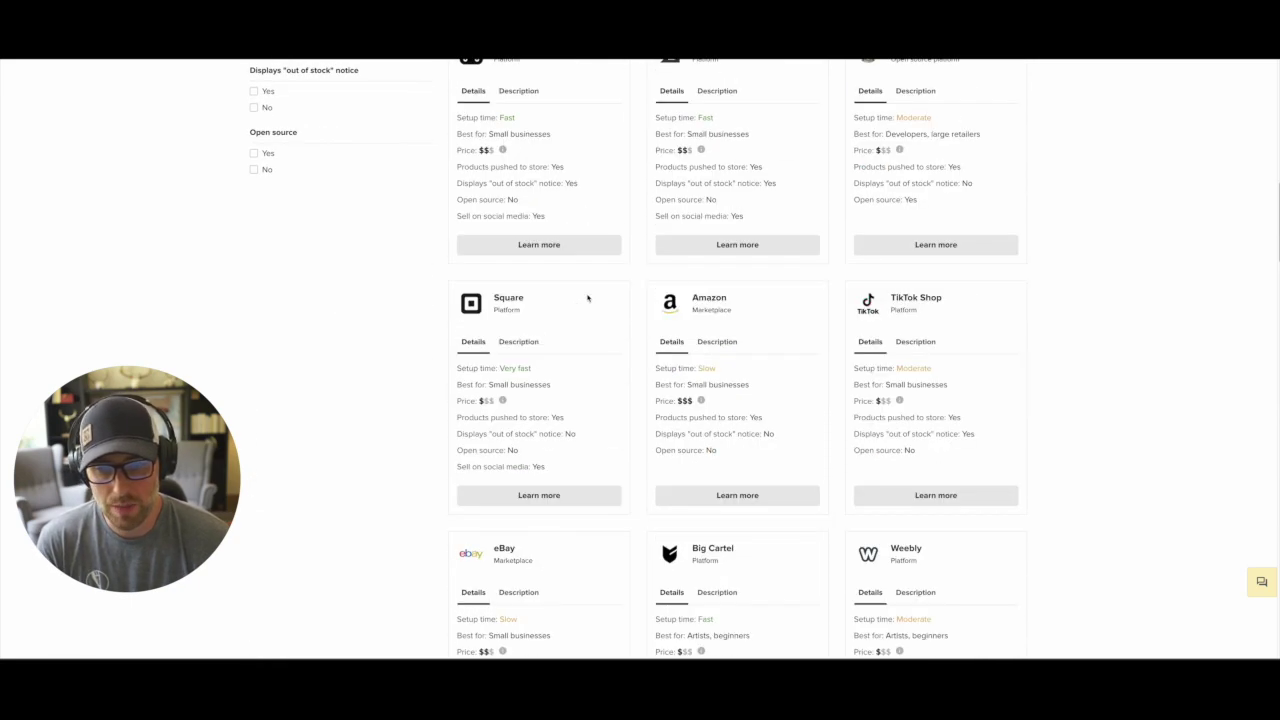
scroll(585, 296, "up", 4)
scroll(575, 295, "up", 2)
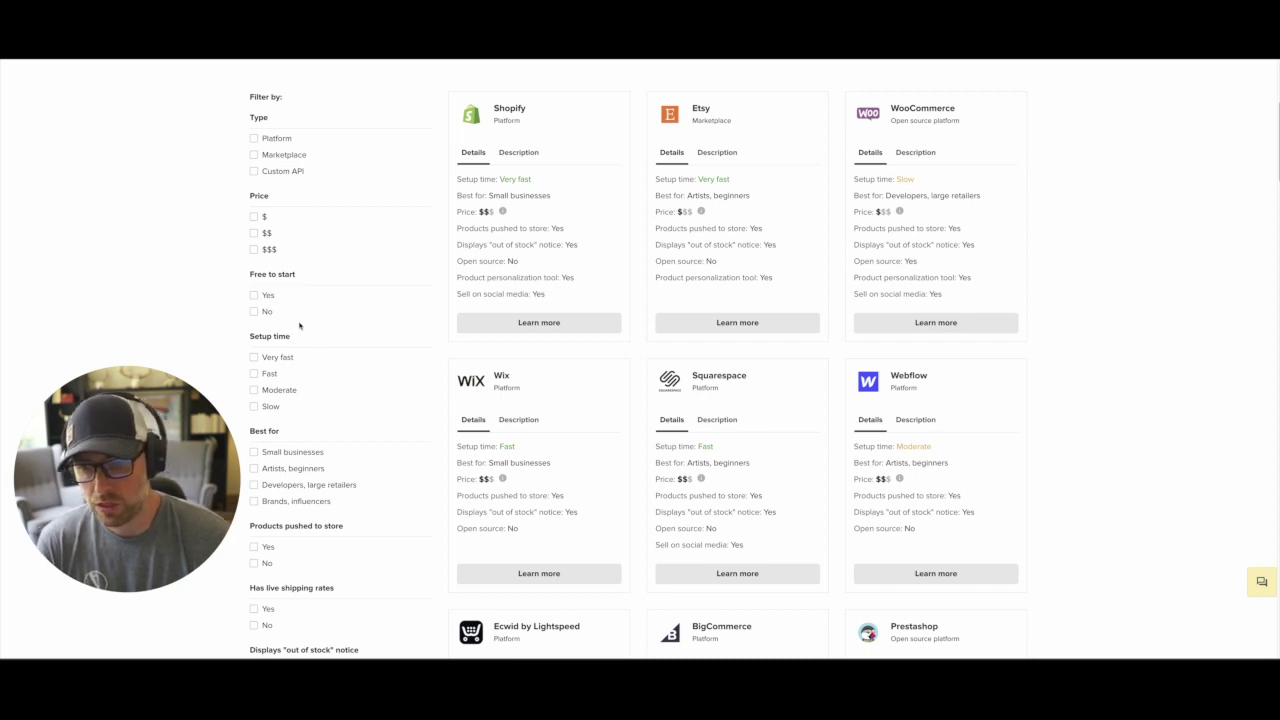
scroll(438, 311, "up", 1)
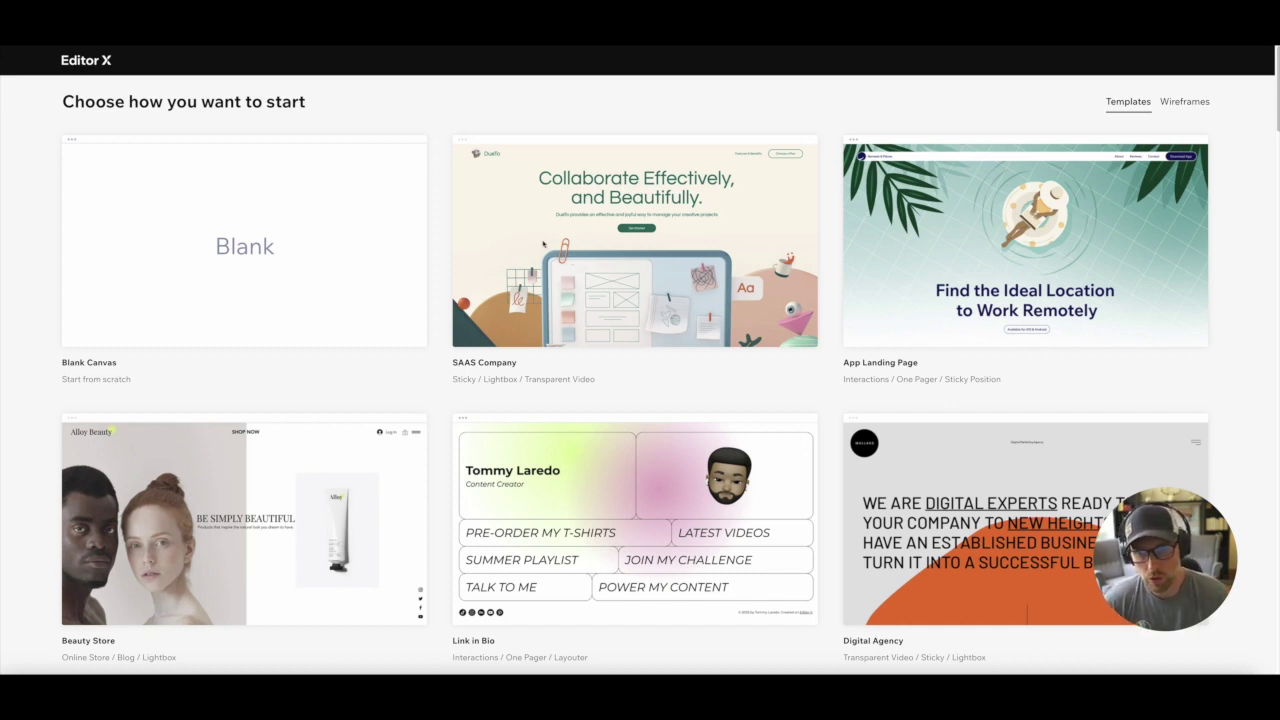
Switch the Editor X start gallery from templates to Wireframes and browse the layouts
scroll(468, 238, "down", 6)
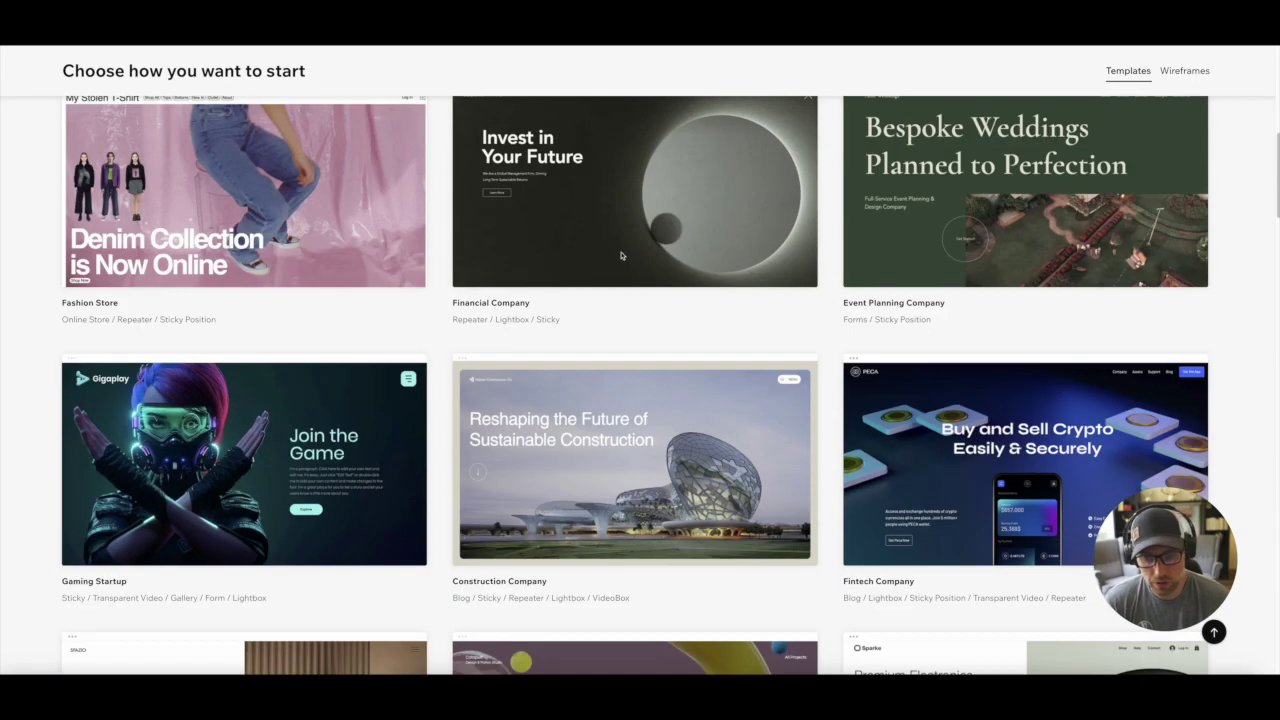
scroll(516, 337, "up", 7)
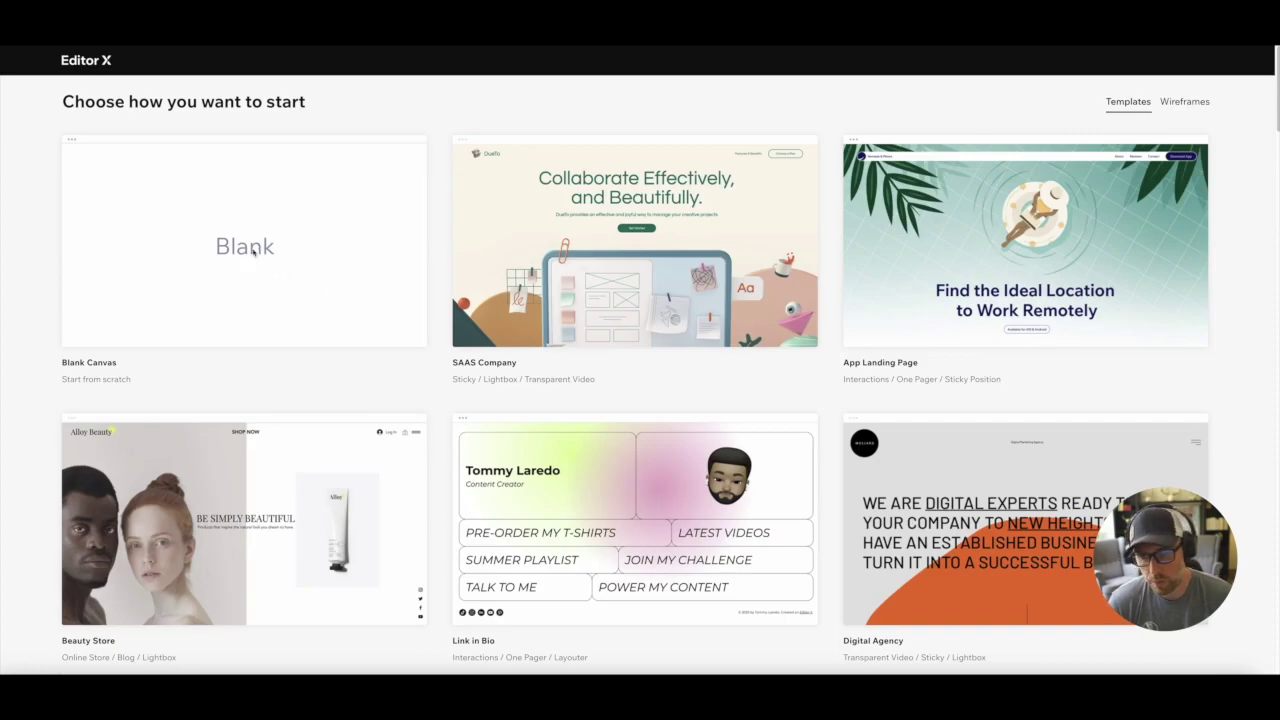
left_click(1210, 101)
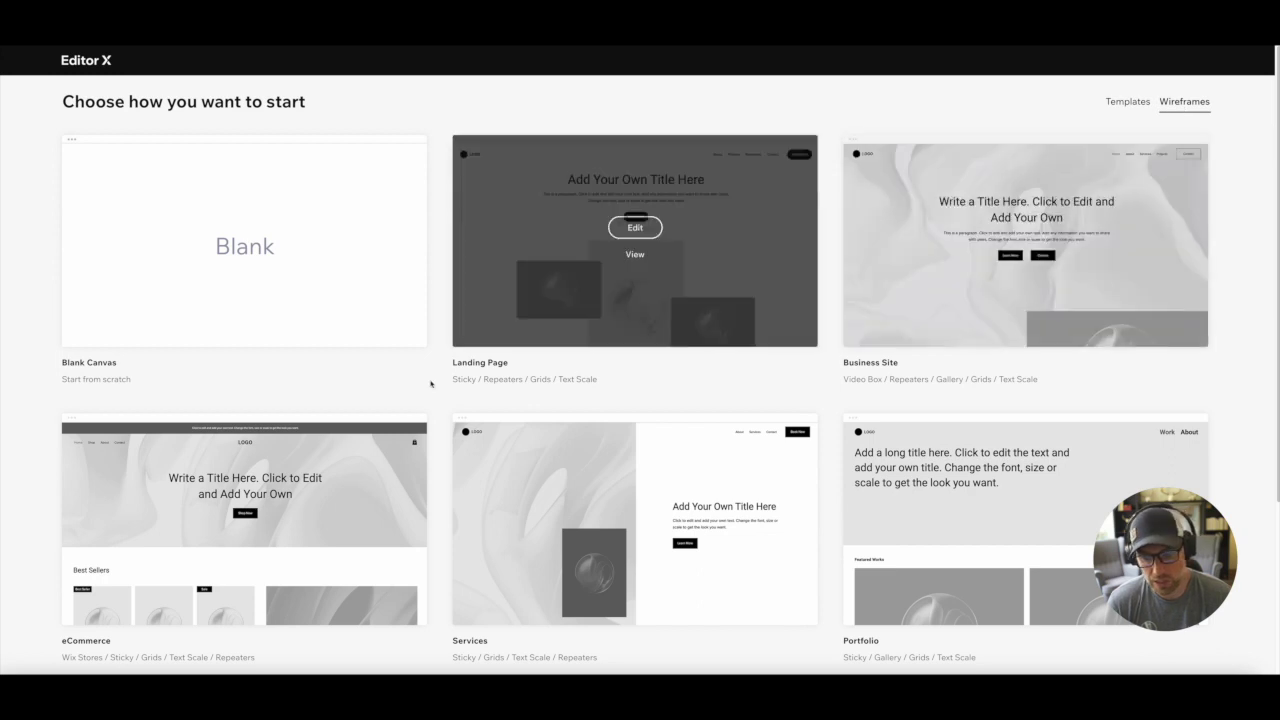
scroll(314, 434, "down", 1)
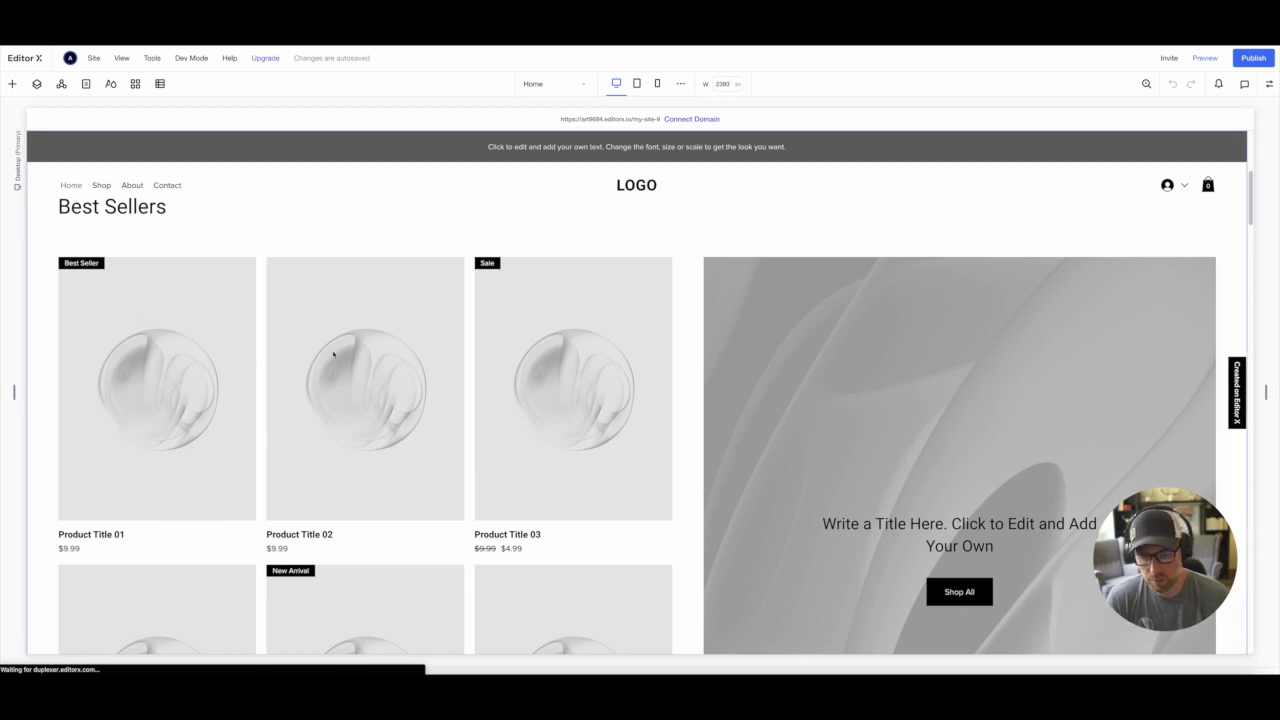
Scroll to the Brands section and select the stack holding its logos
scroll(341, 334, "down", 1)
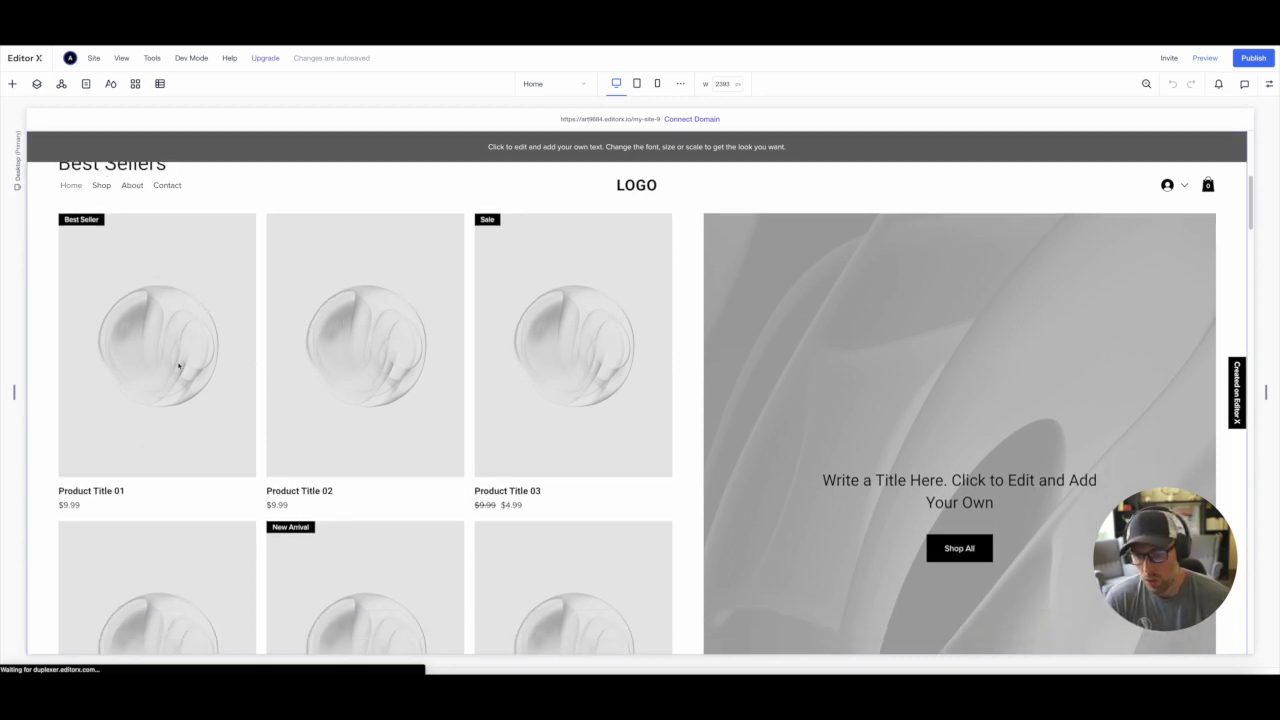
scroll(298, 362, "down", 2)
scroll(251, 346, "up", 3)
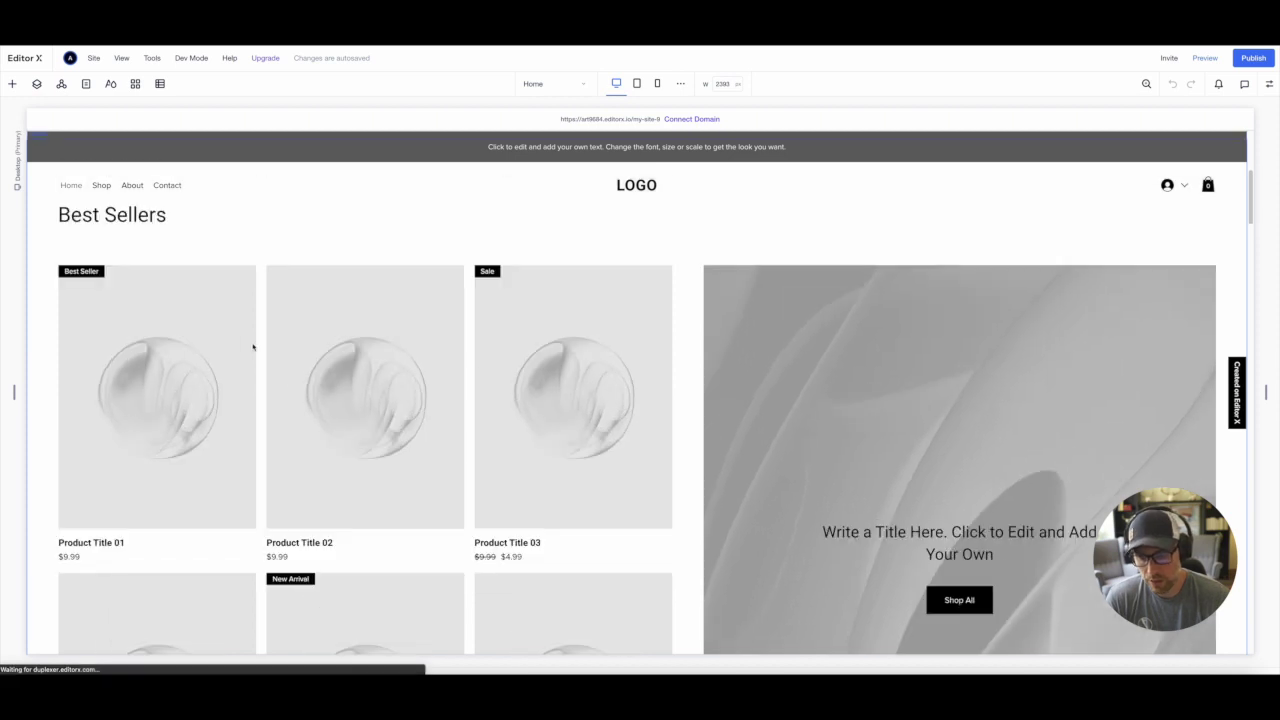
scroll(260, 337, "down", 1)
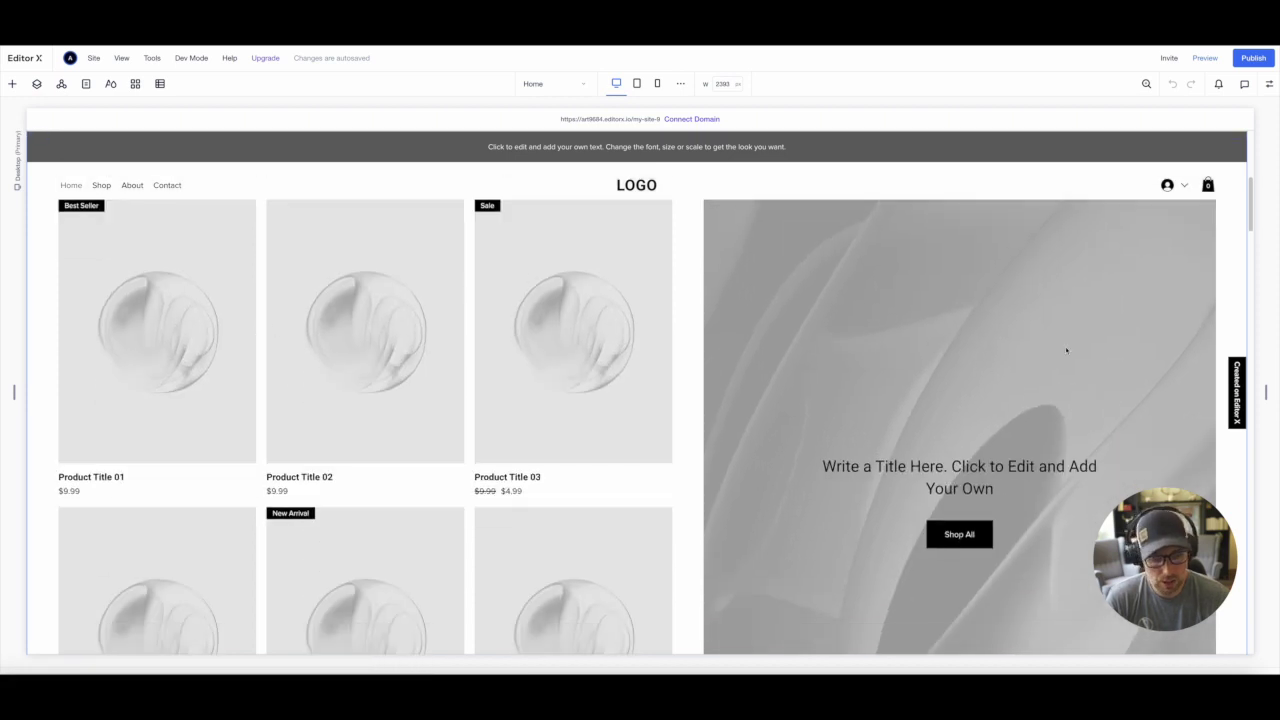
scroll(663, 251, "up", 3)
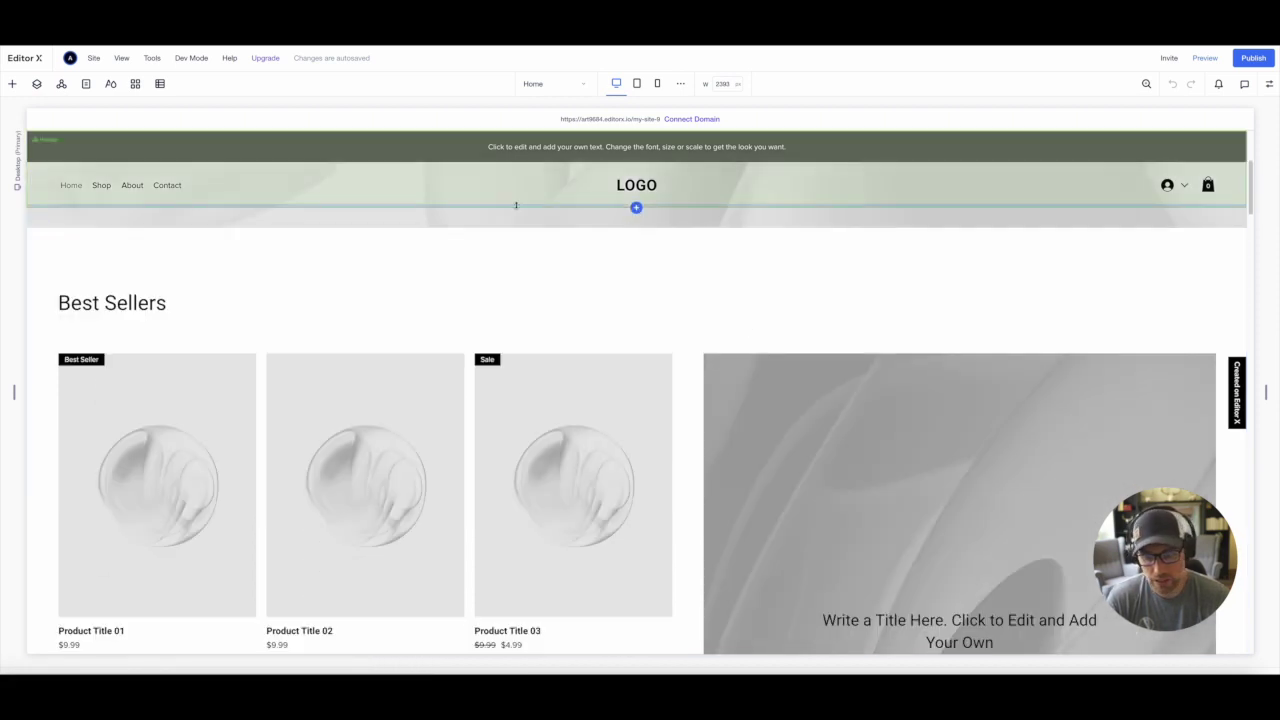
scroll(733, 309, "down", 5)
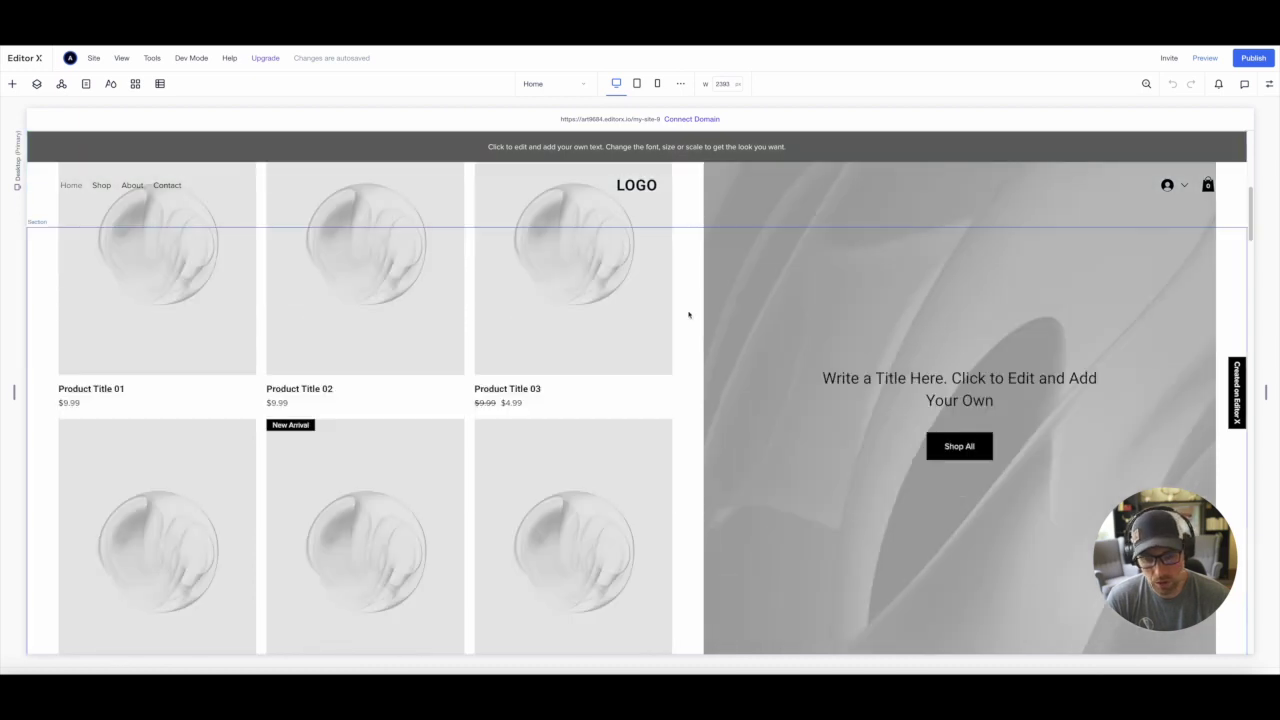
scroll(620, 331, "down", 9)
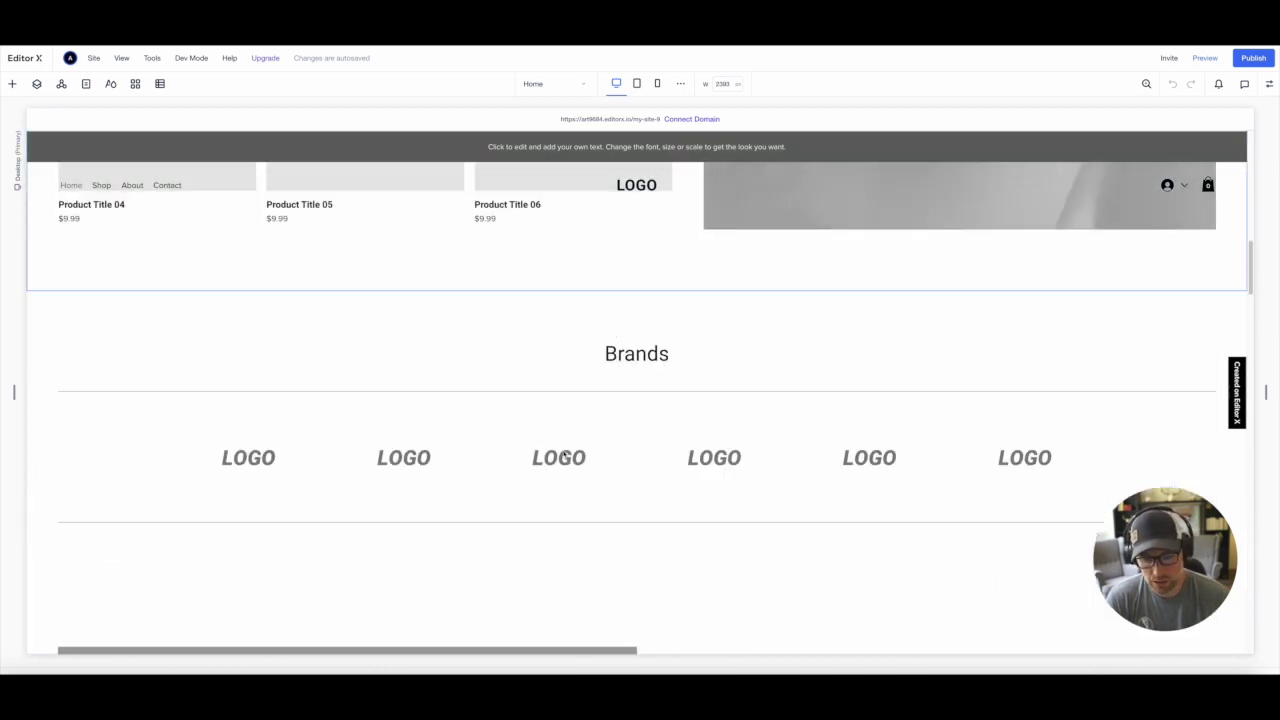
left_click(435, 450)
left_click(469, 469)
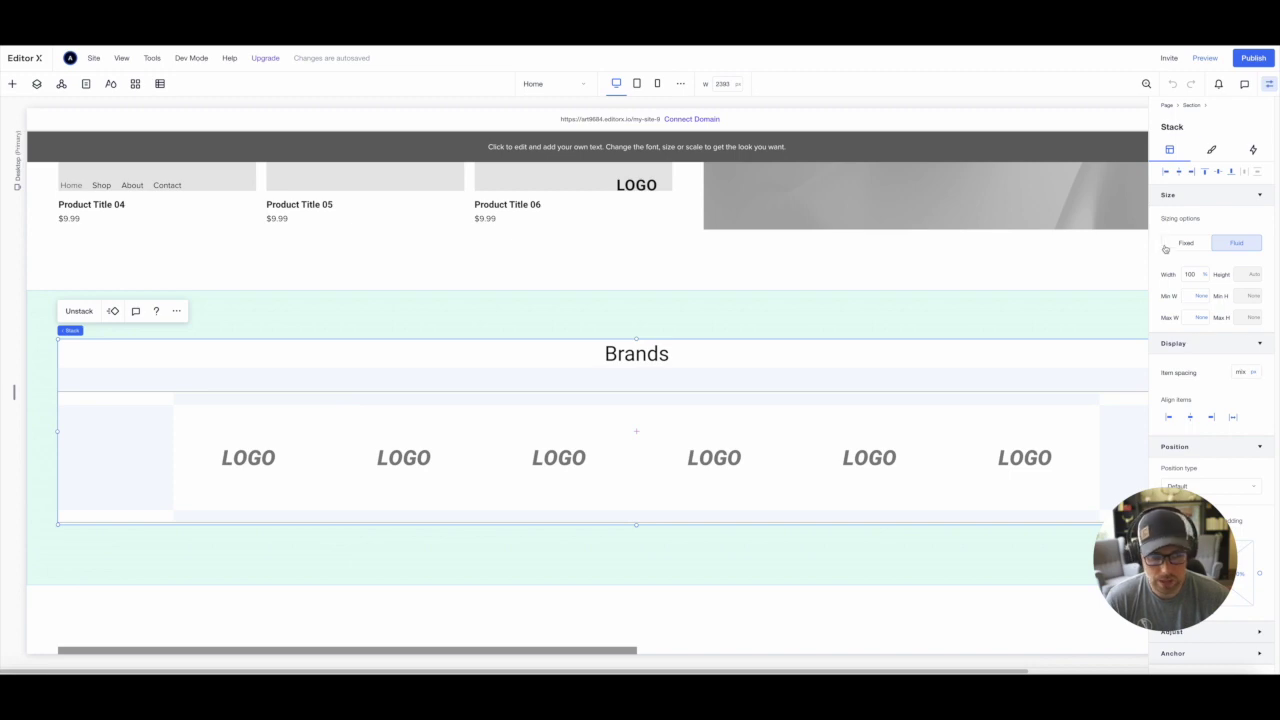
Review the page and bring up the App Market panel
scroll(626, 326, "down", 2)
scroll(626, 326, "down", 3)
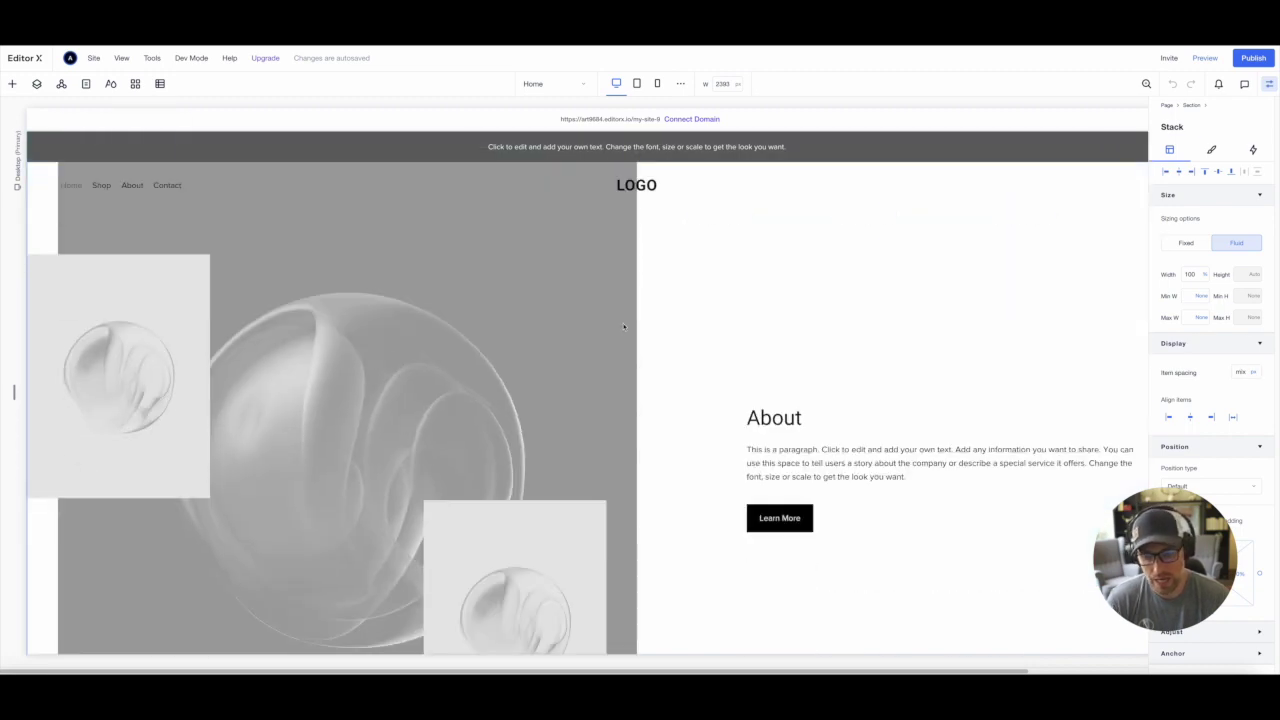
scroll(600, 326, "up", 8)
scroll(555, 320, "up", 3)
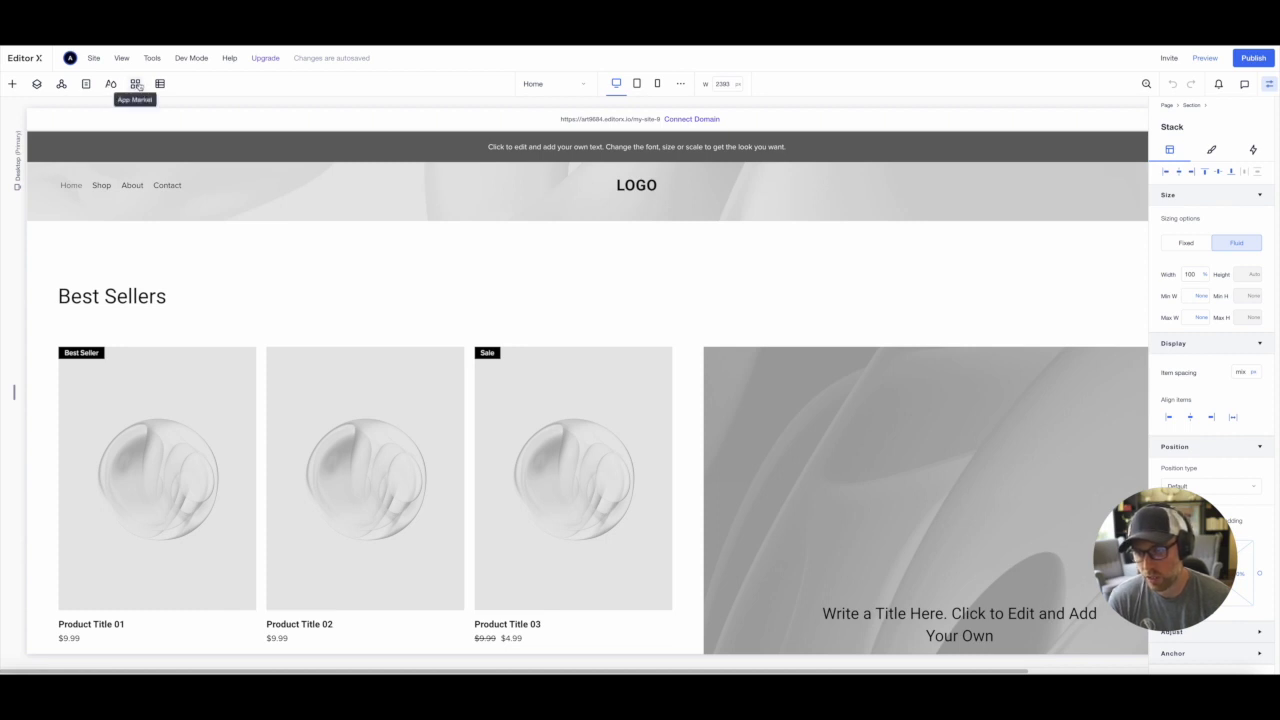
left_click(136, 85)
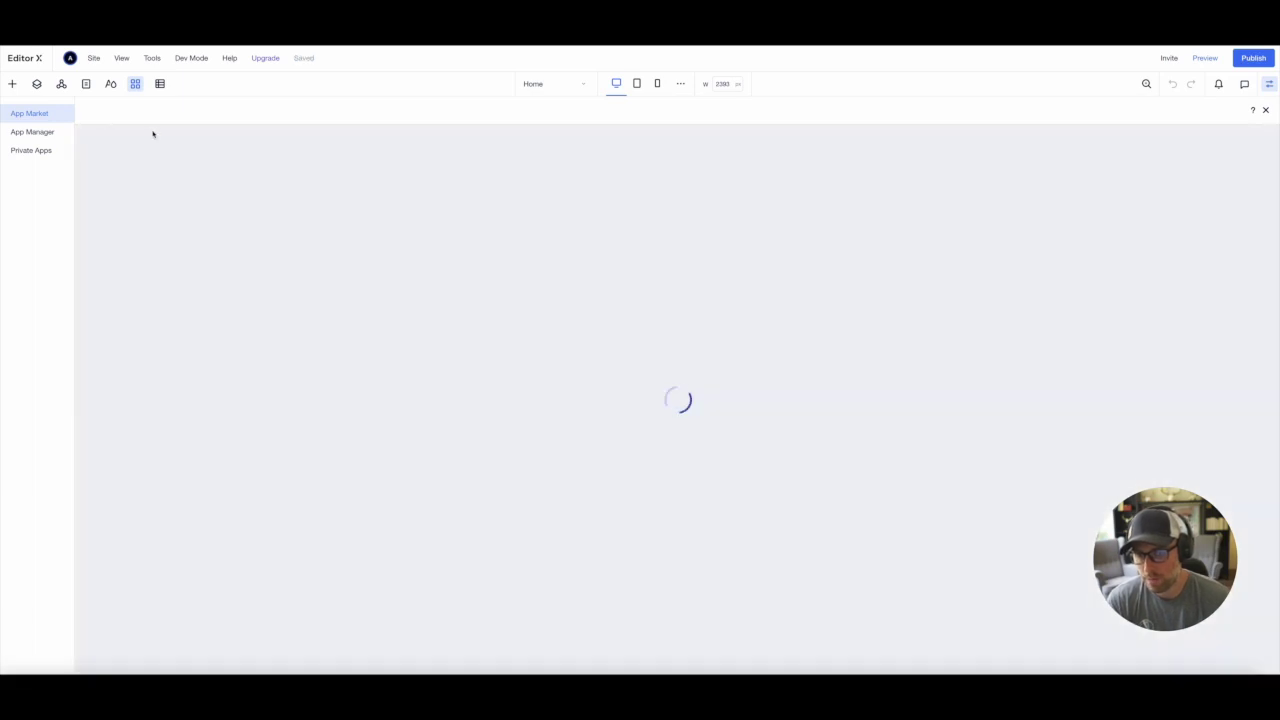
Search the App Market for 'print' and open the Printful: Print on Demand app page
left_click(128, 145)
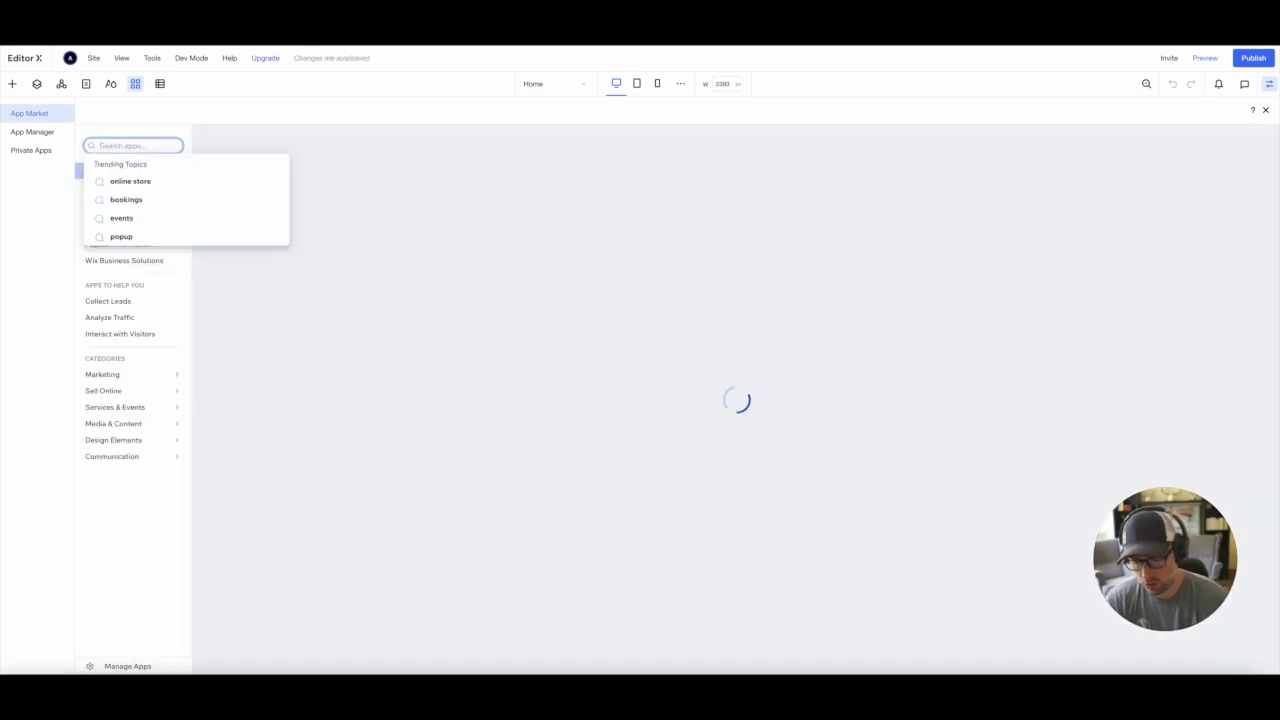
type("print")
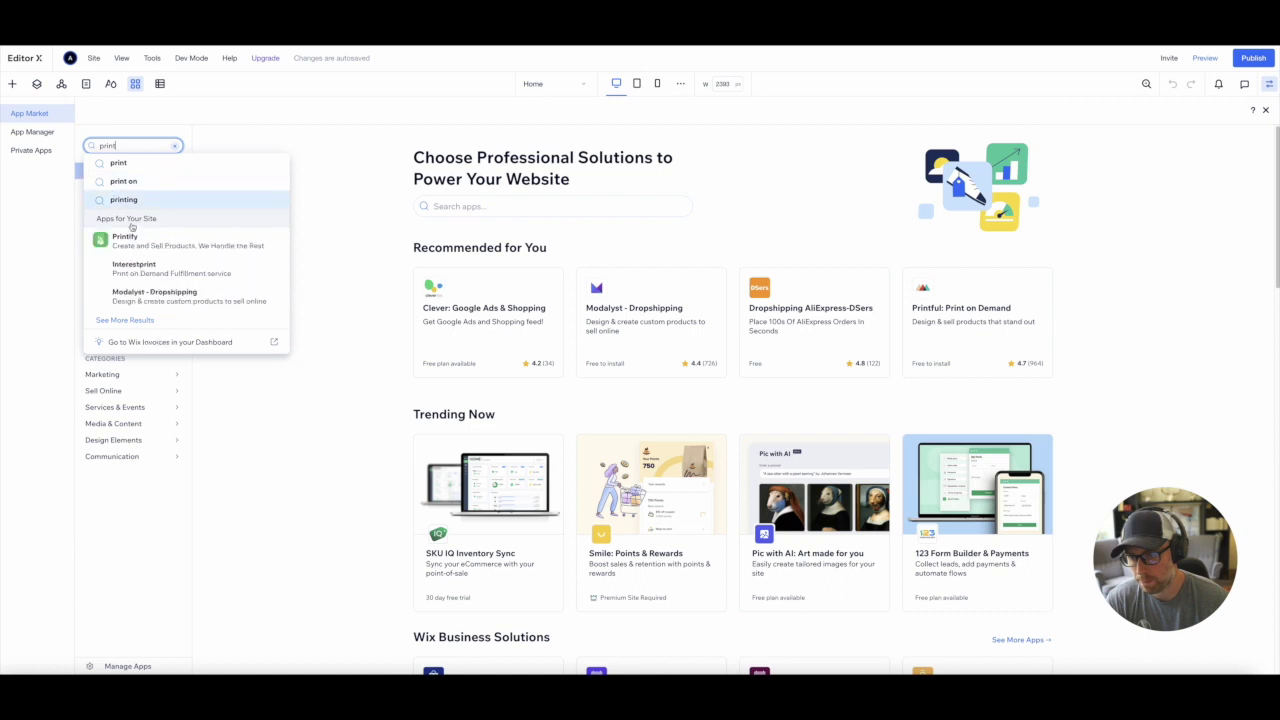
key("ctrl+a")
key("BackSpace")
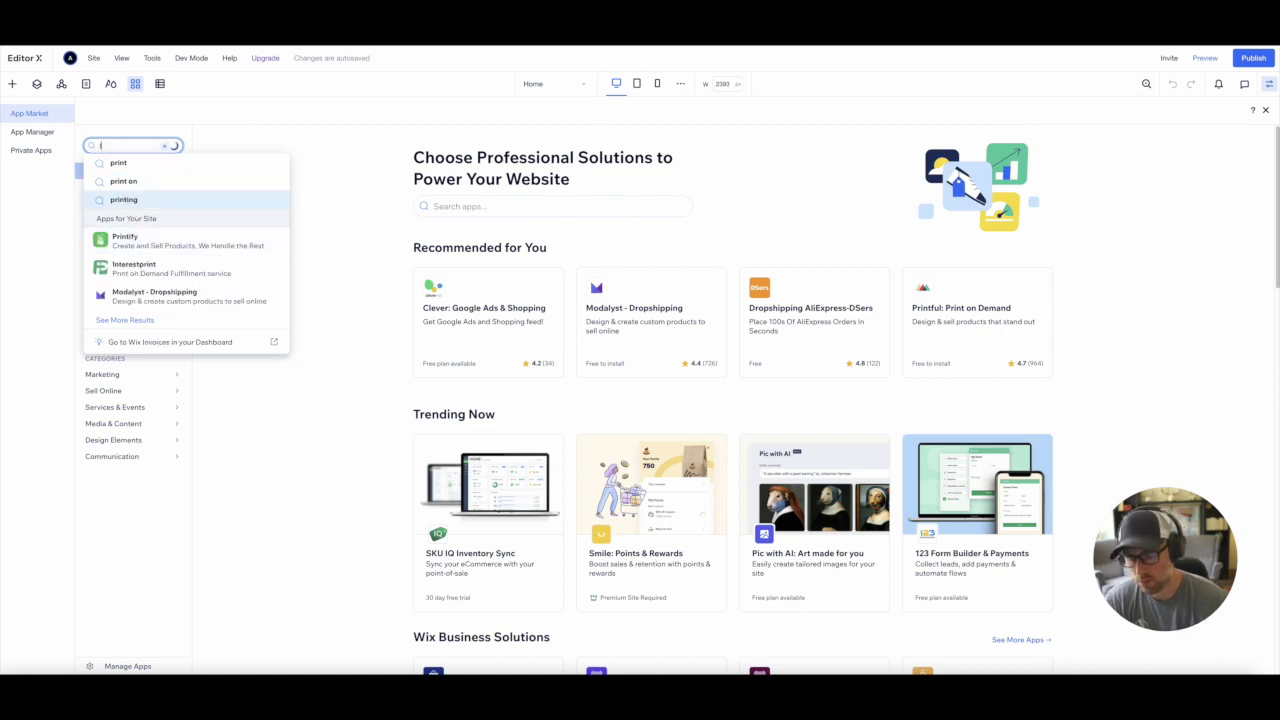
left_click(130, 220)
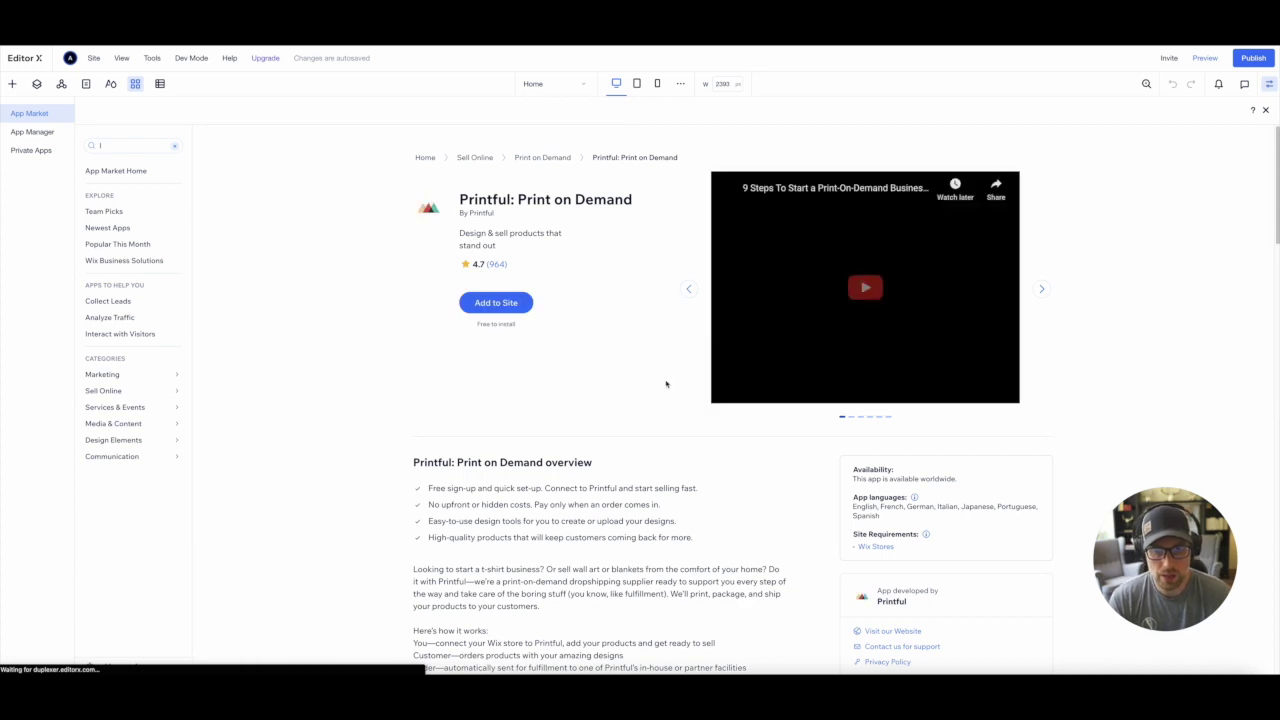
scroll(590, 316, "down", 3)
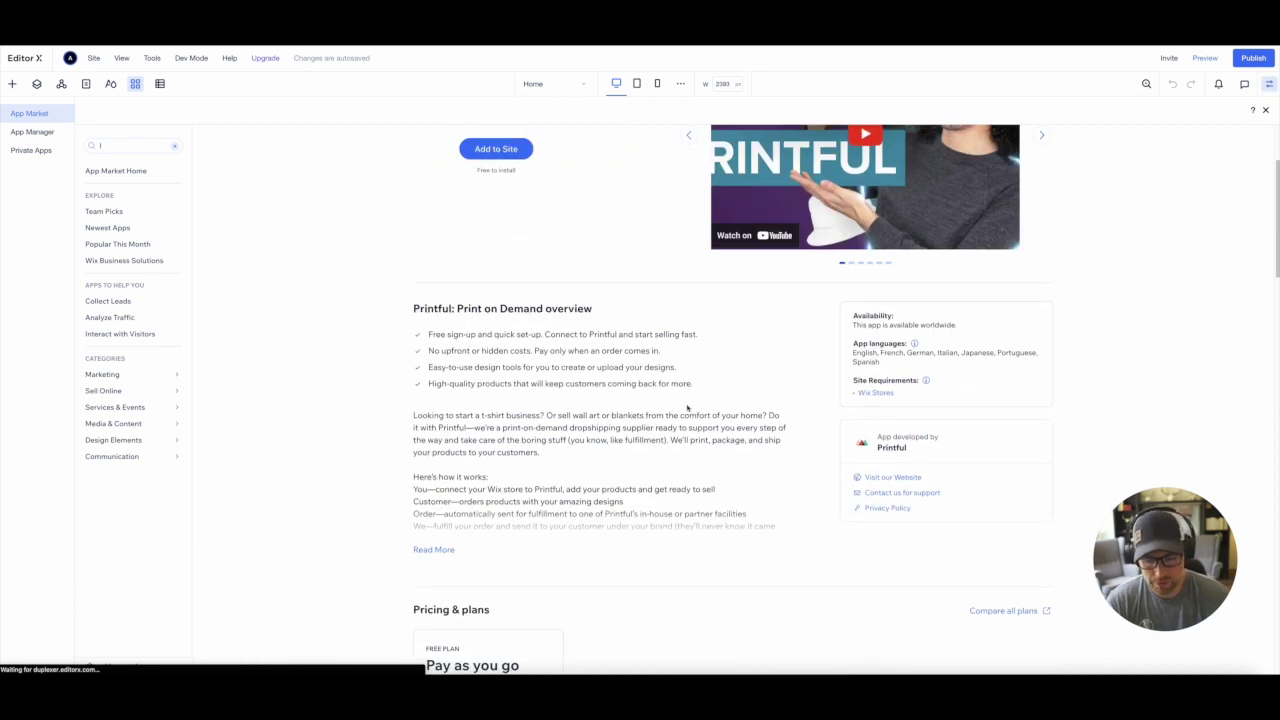
scroll(687, 300, "up", 2)
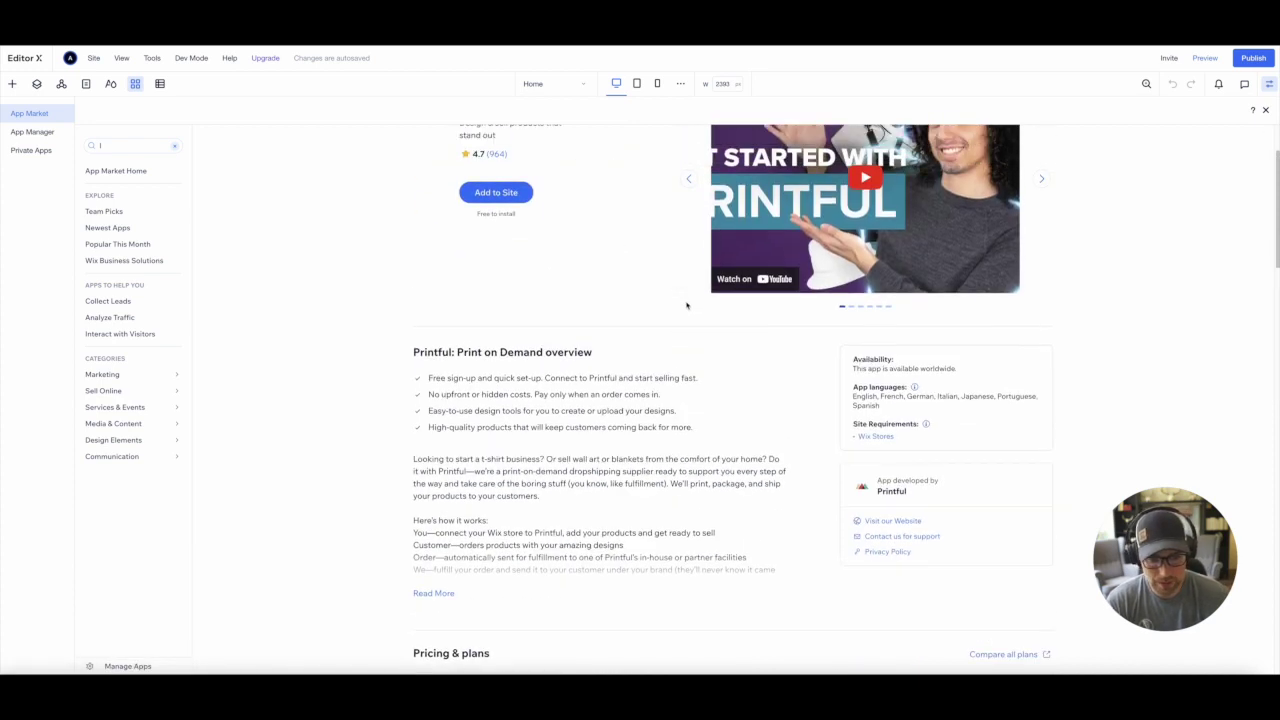
scroll(687, 300, "down", 3)
scroll(542, 290, "up", 3)
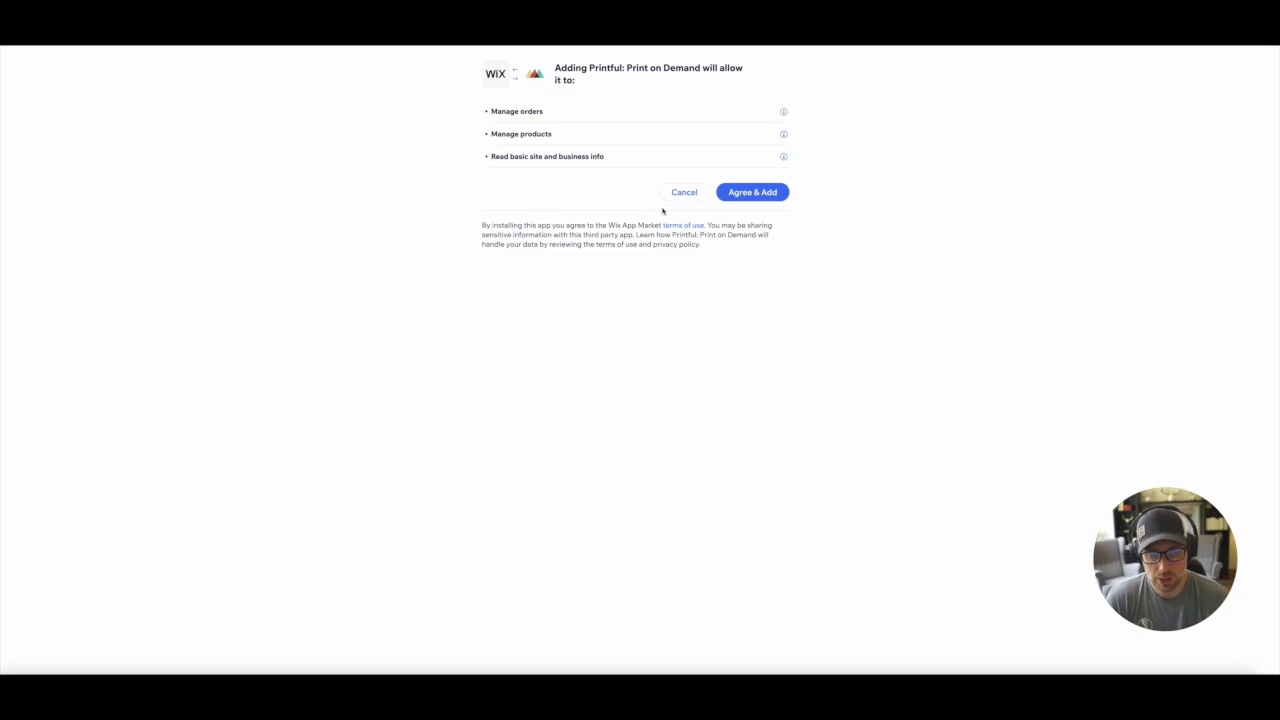
Approve adding Printful, sign in with the Google account, and connect the Wix store
left_click(751, 193)
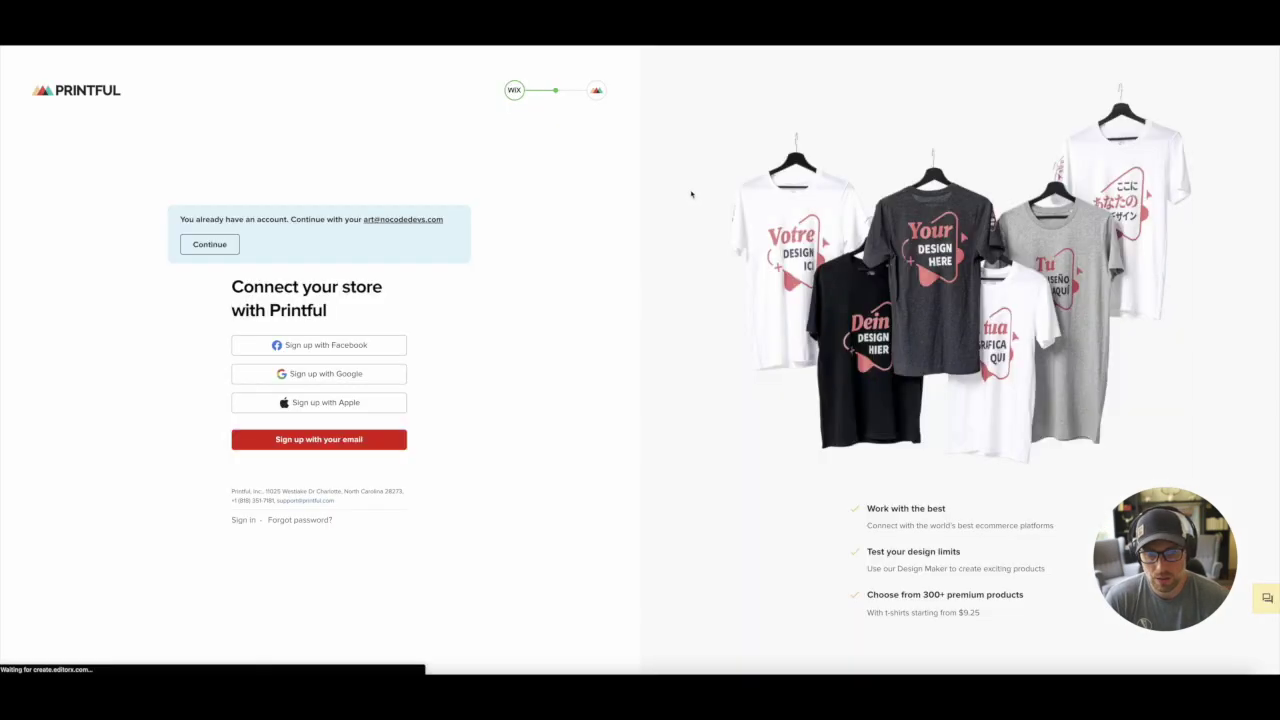
left_click(334, 373)
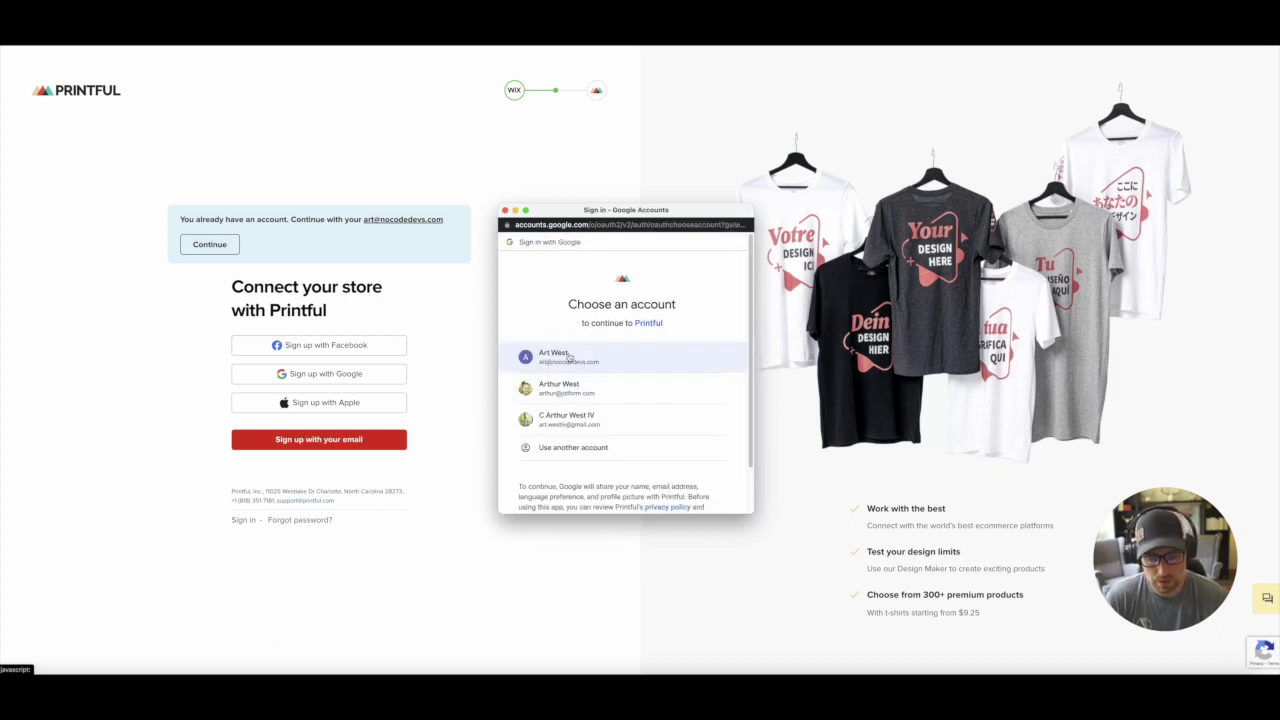
left_click(569, 358)
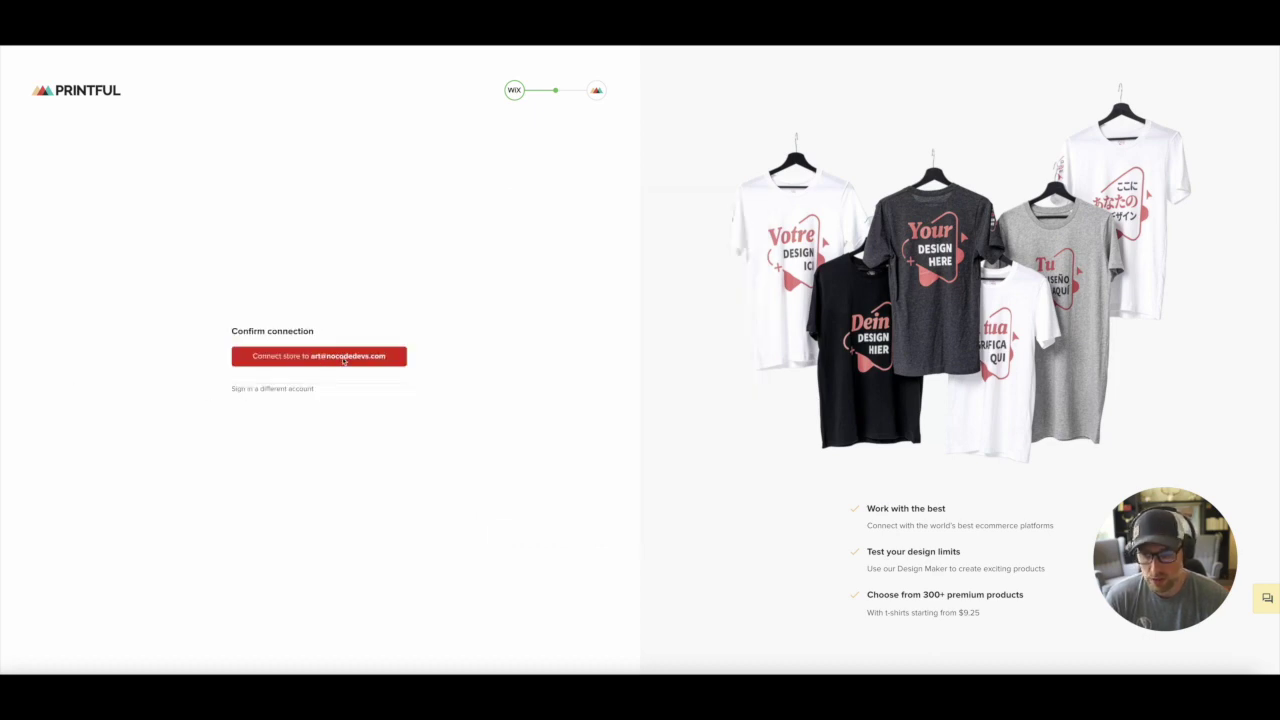
left_click(336, 364)
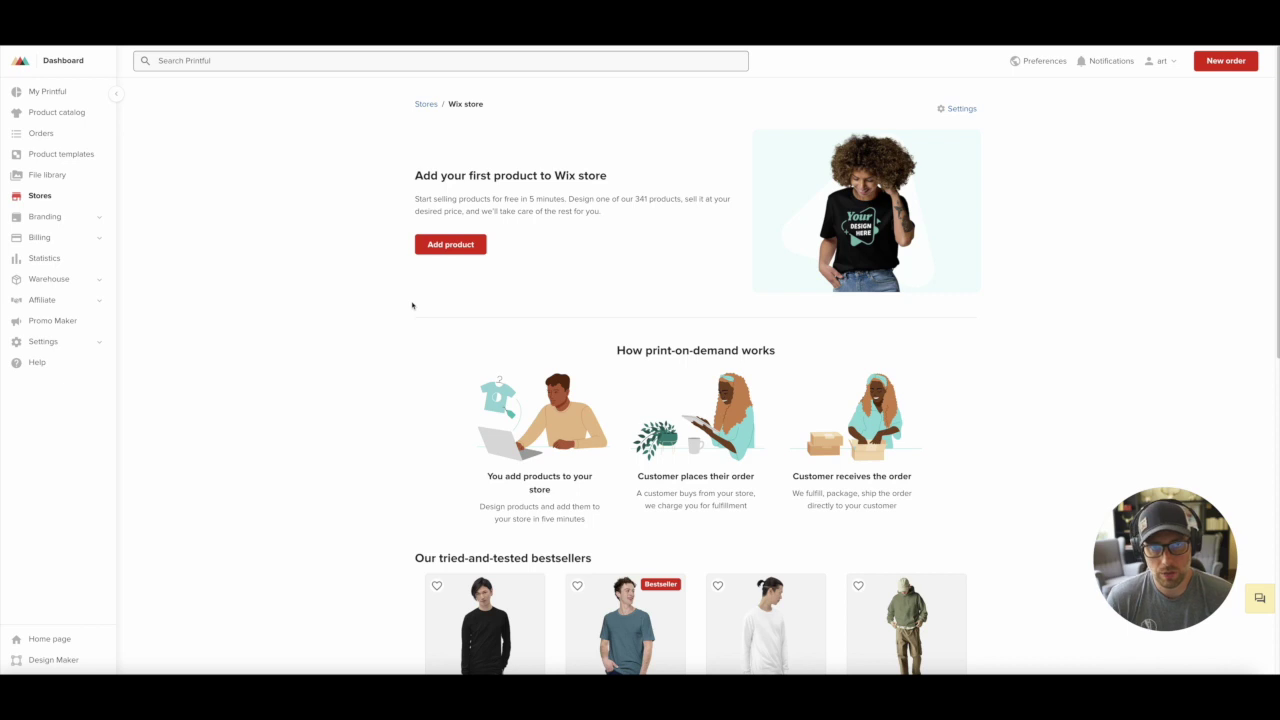
Review the Wix store's bestsellers, then start adding a product to the store
scroll(456, 279, "down", 2)
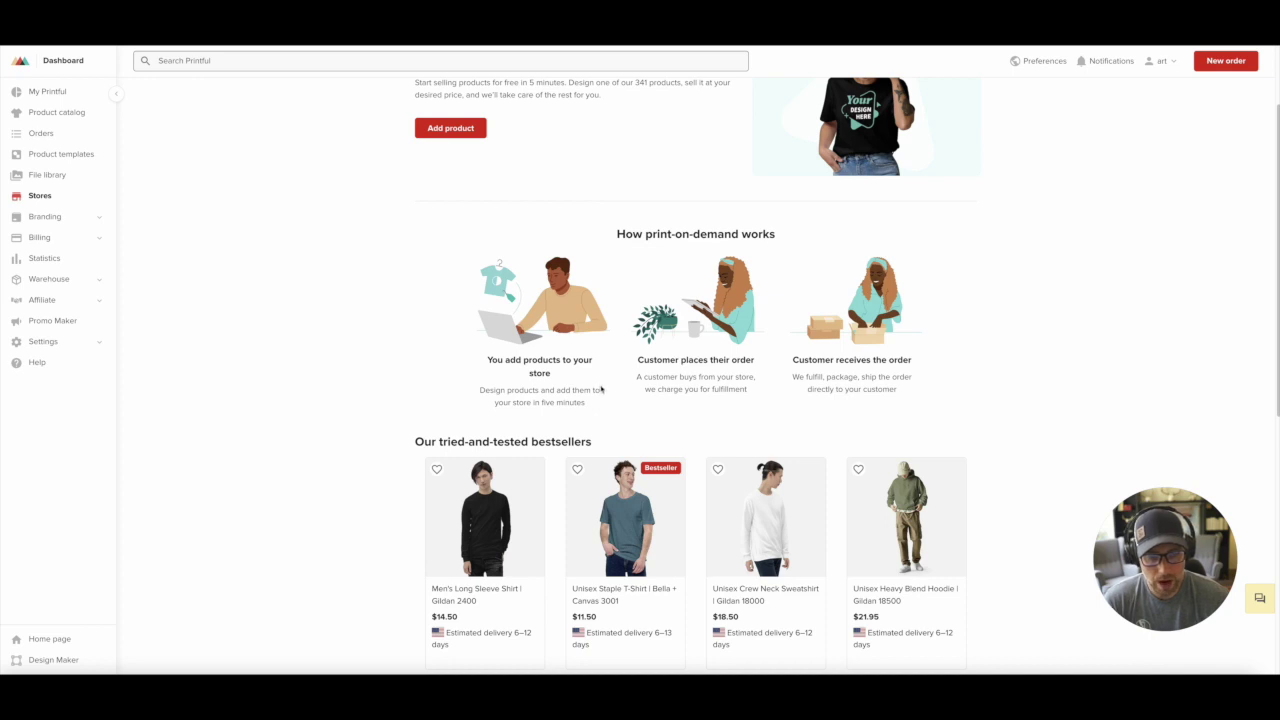
scroll(613, 385, "down", 2)
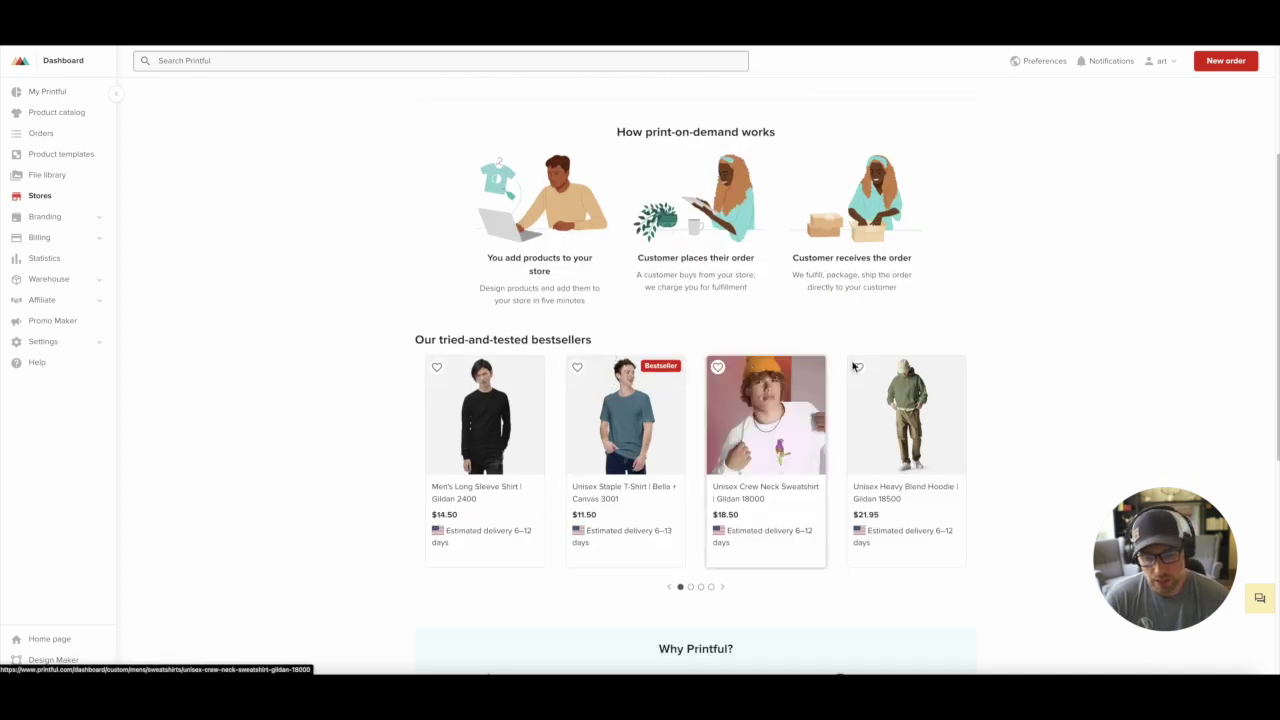
scroll(657, 396, "down", 4)
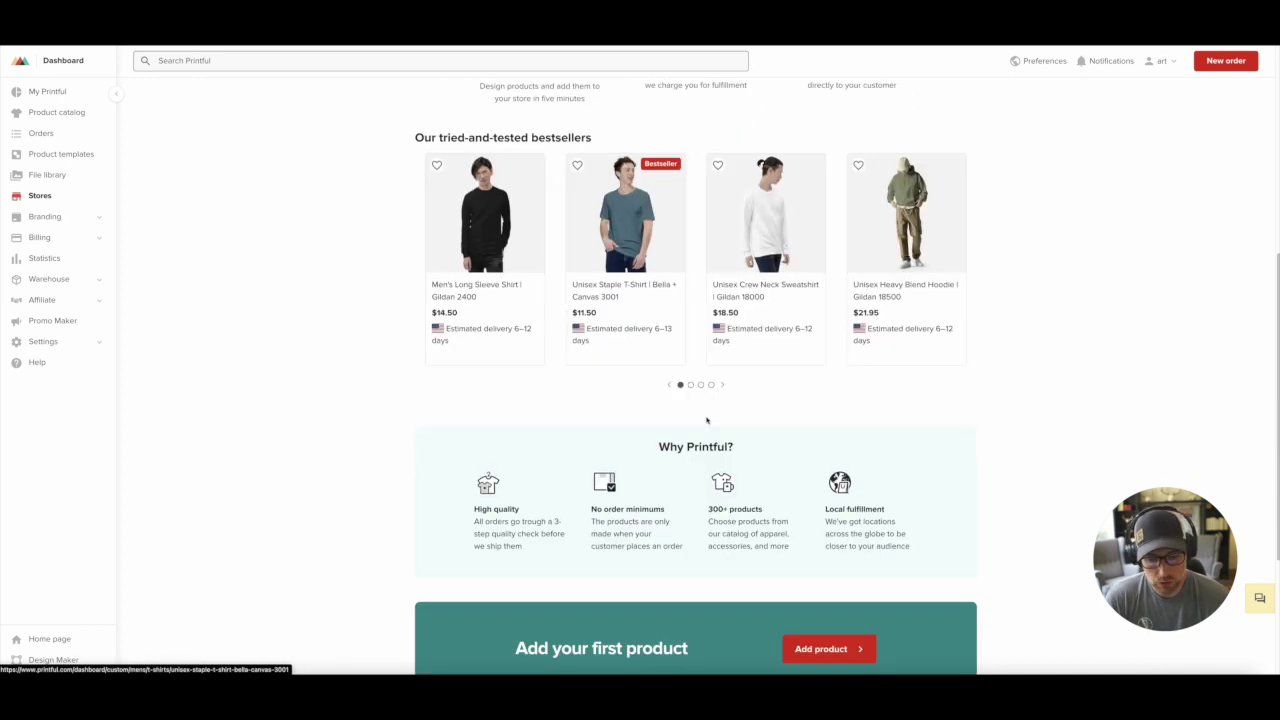
scroll(665, 462, "up", 5)
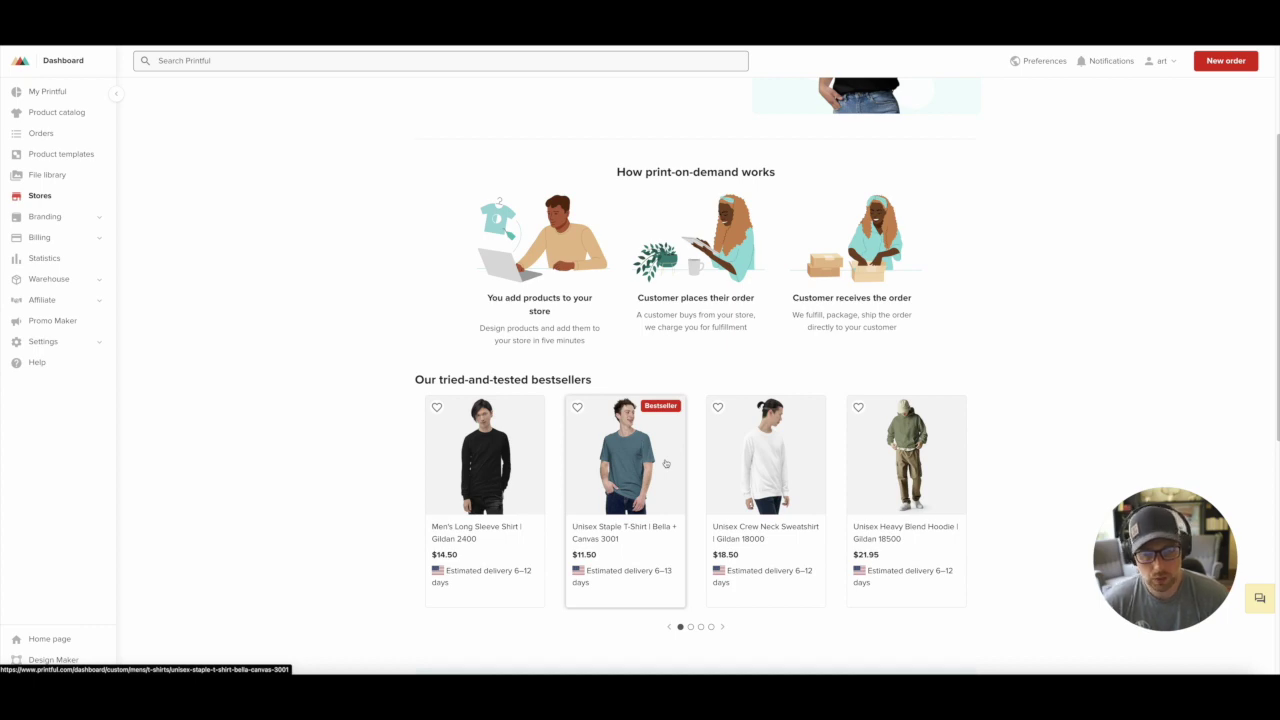
scroll(665, 463, "up", 4)
left_click(460, 249)
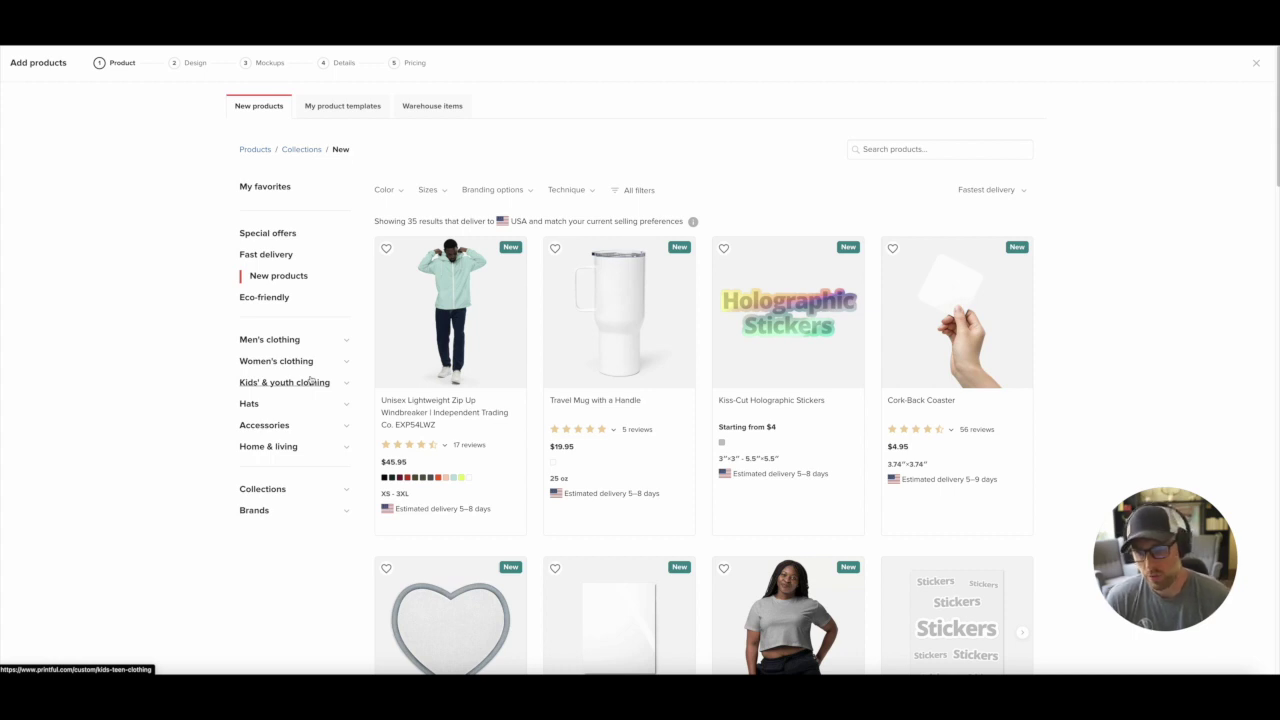
Filter the catalog to Men's clothing T-shirts and open the Men's Classic Tee
left_click(339, 342)
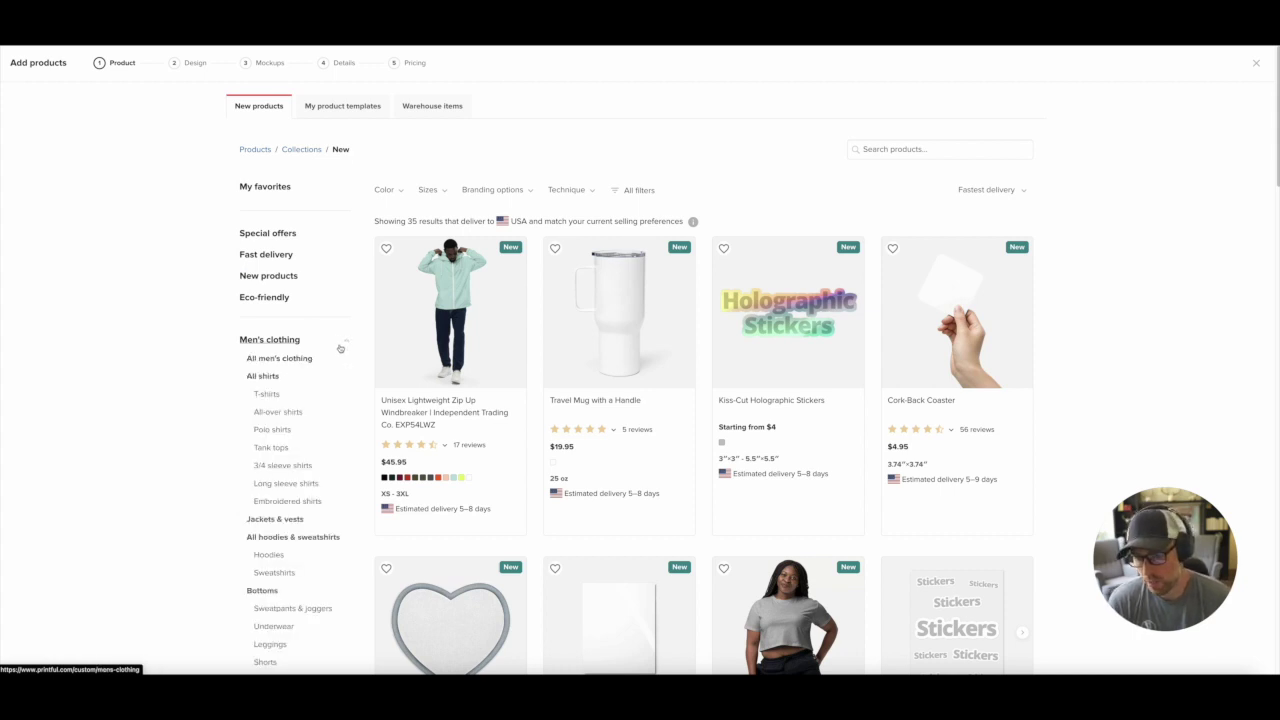
left_click(267, 394)
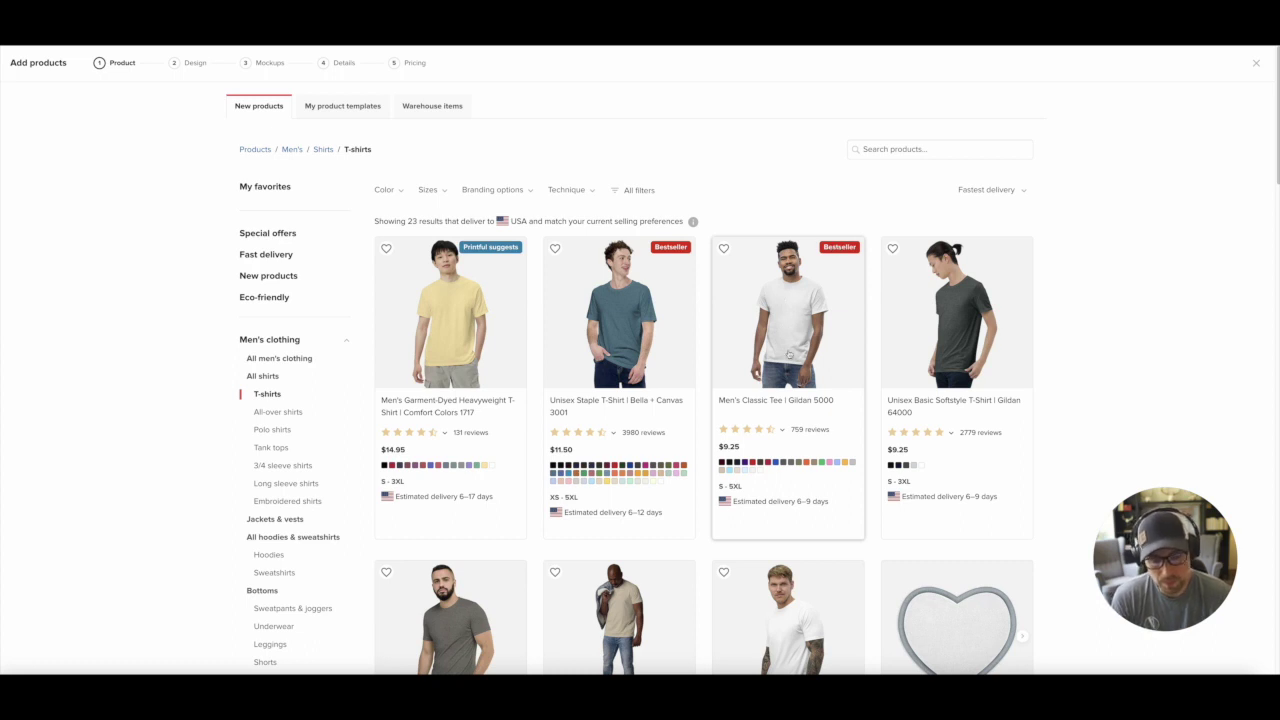
left_click(791, 367)
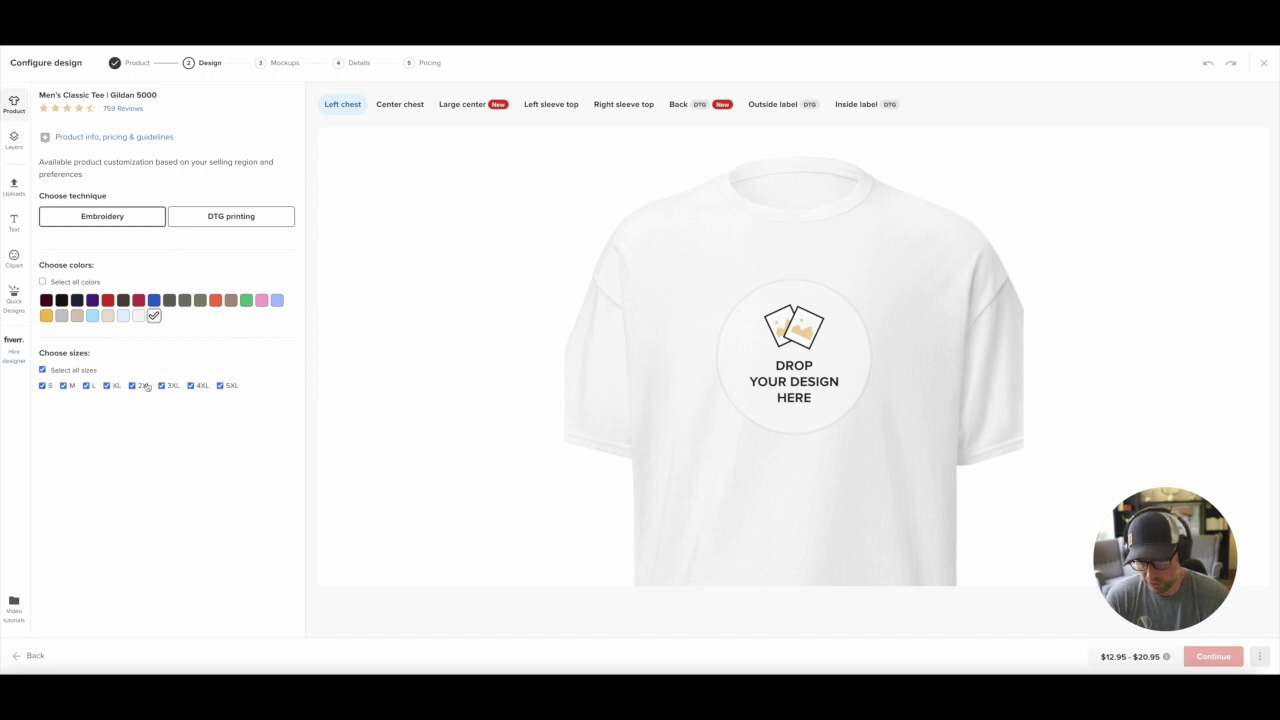
Set the Men's Classic Tee's print technique to DTG printing
left_click(215, 218)
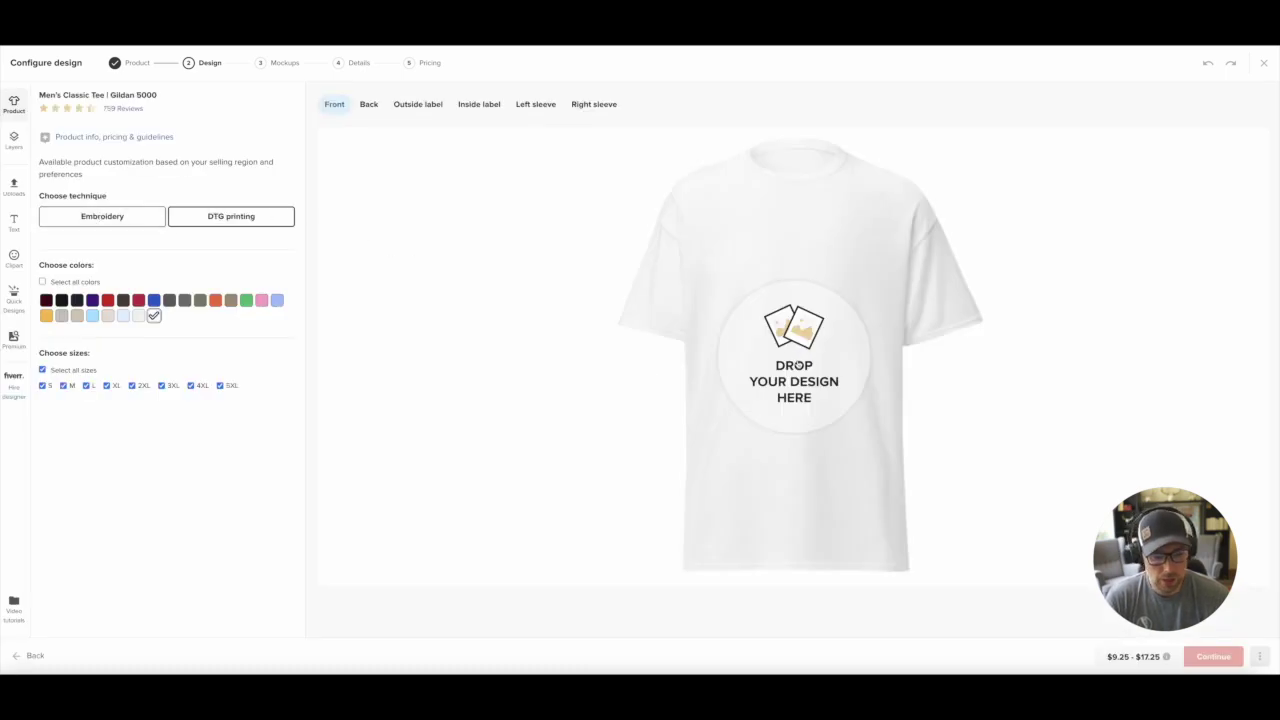
Apply ncd_logo_shirt-front.pdf from the file library to the tee's front and adjust its size
left_click(797, 366)
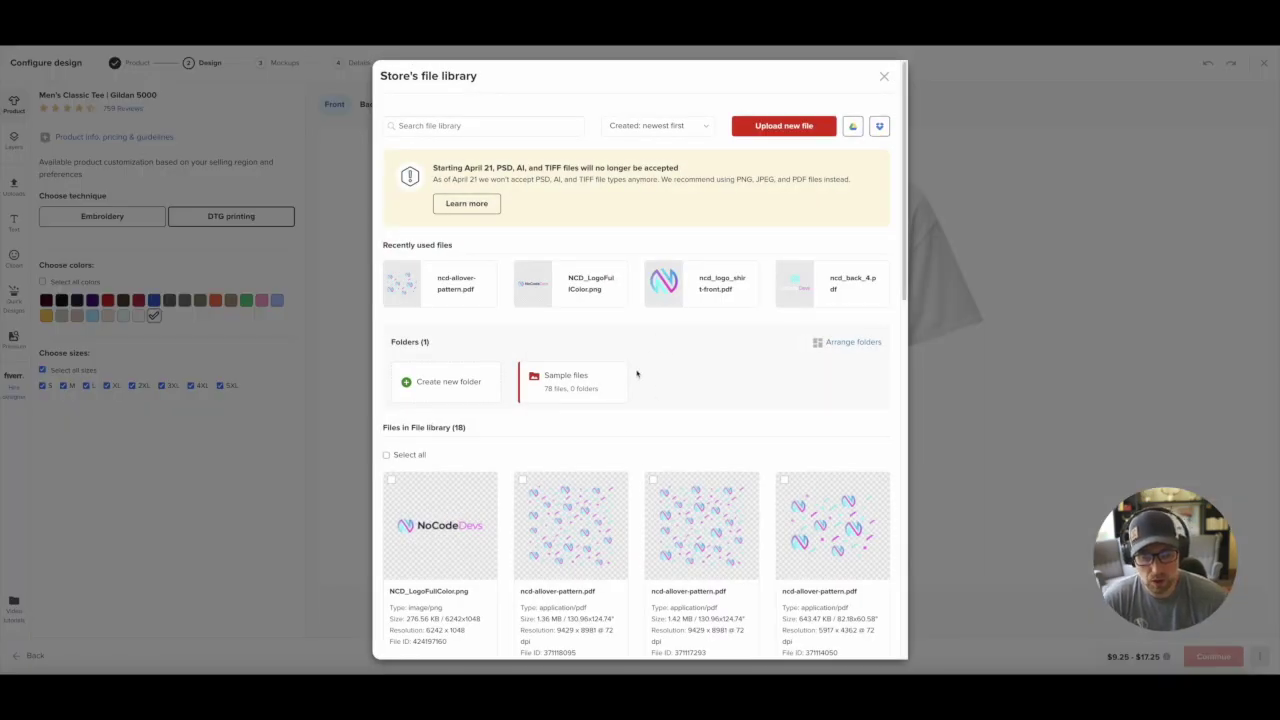
mouse_move(670, 283)
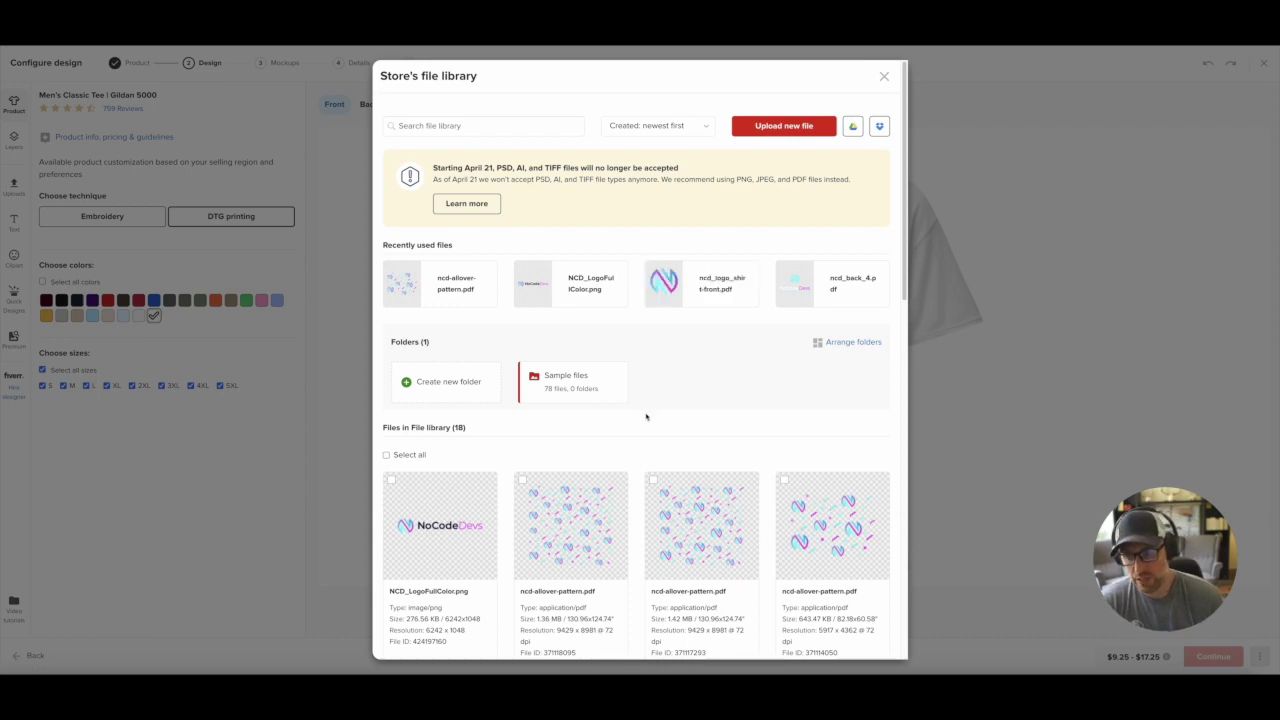
left_click(884, 76)
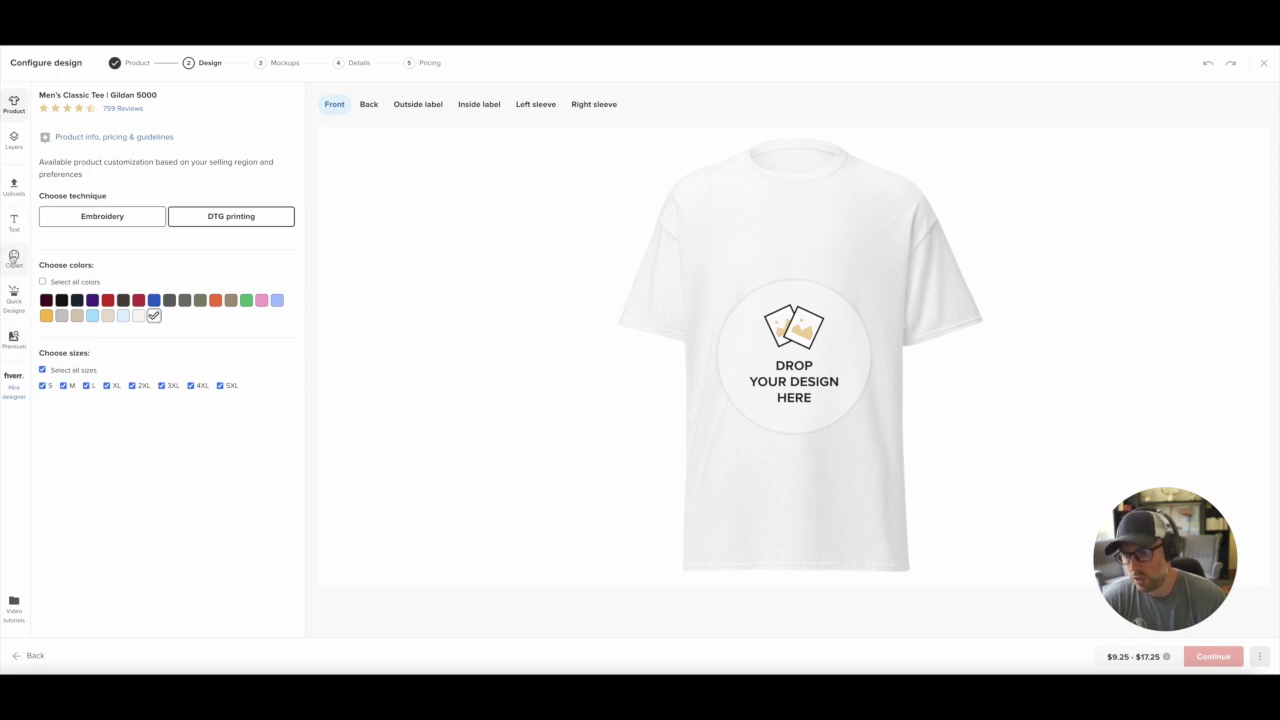
left_click(849, 398)
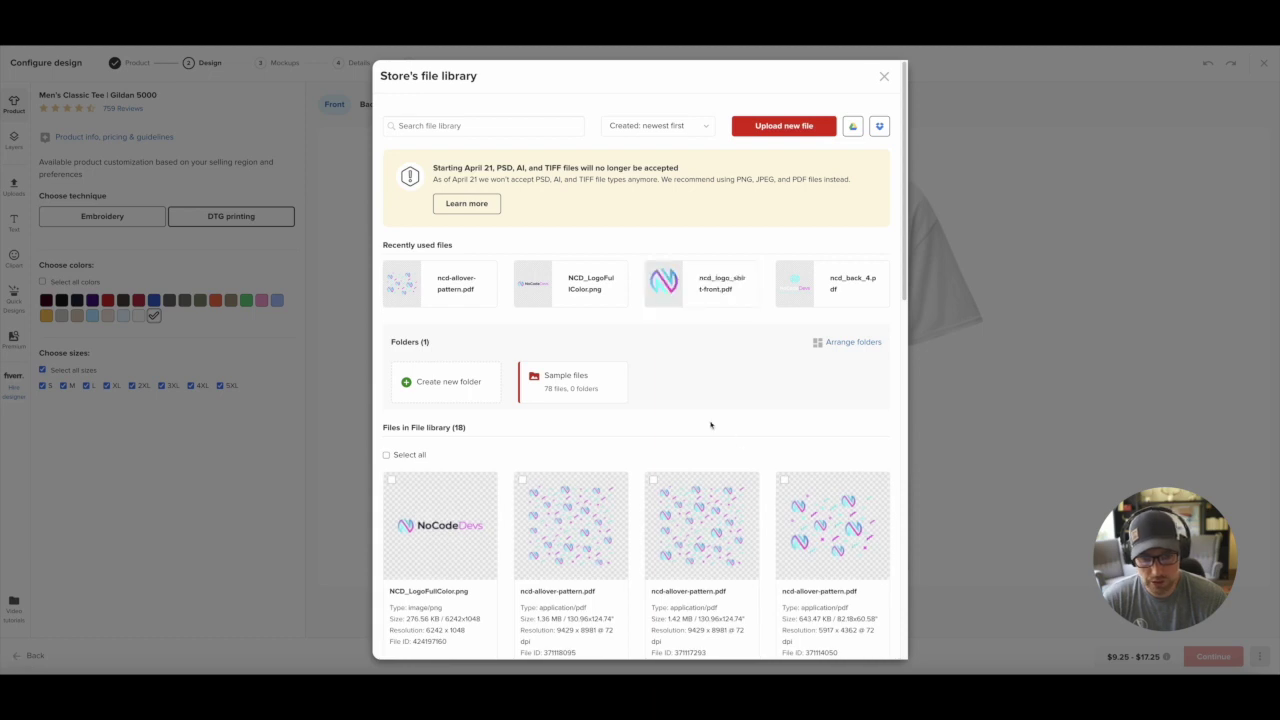
left_click(690, 284)
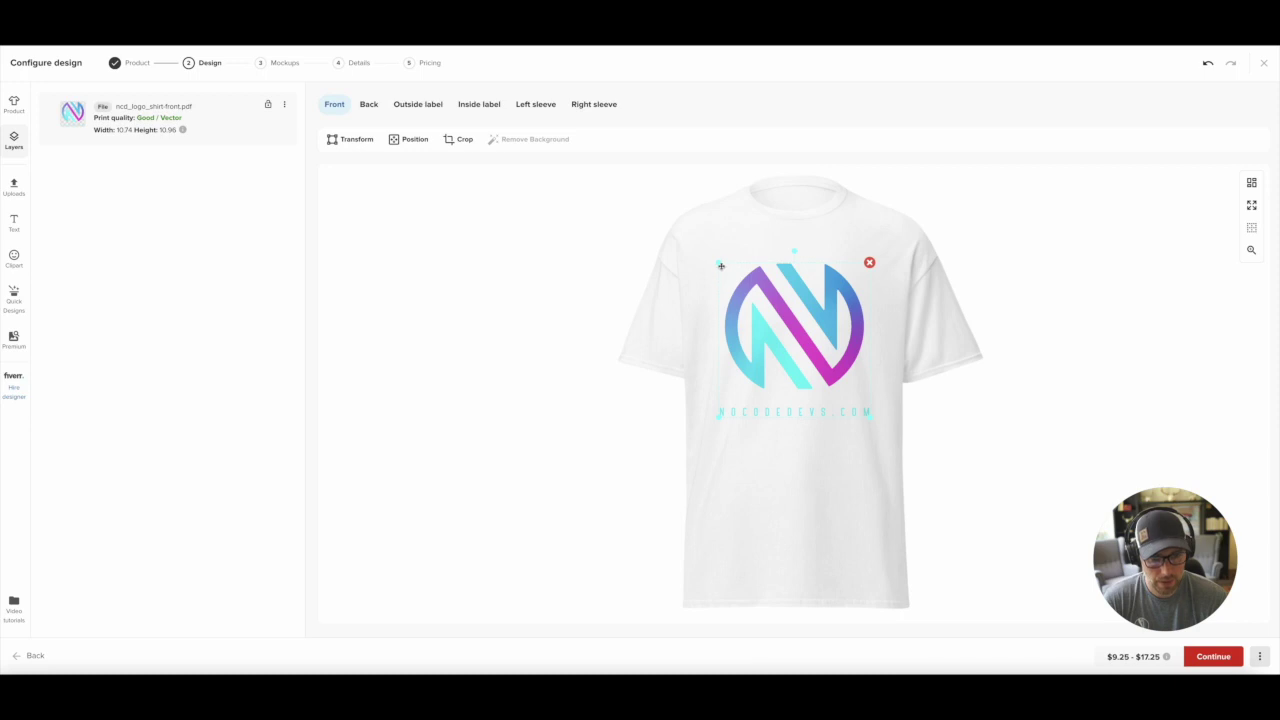
mouse_move(717, 263)
left_mouse_down()
mouse_move(735, 279)
mouse_move(719, 268)
left_mouse_up()
Lower the logo slightly on the shirt front and go to the ready-made basic mockups
left_click_drag(785, 313, 789, 323)
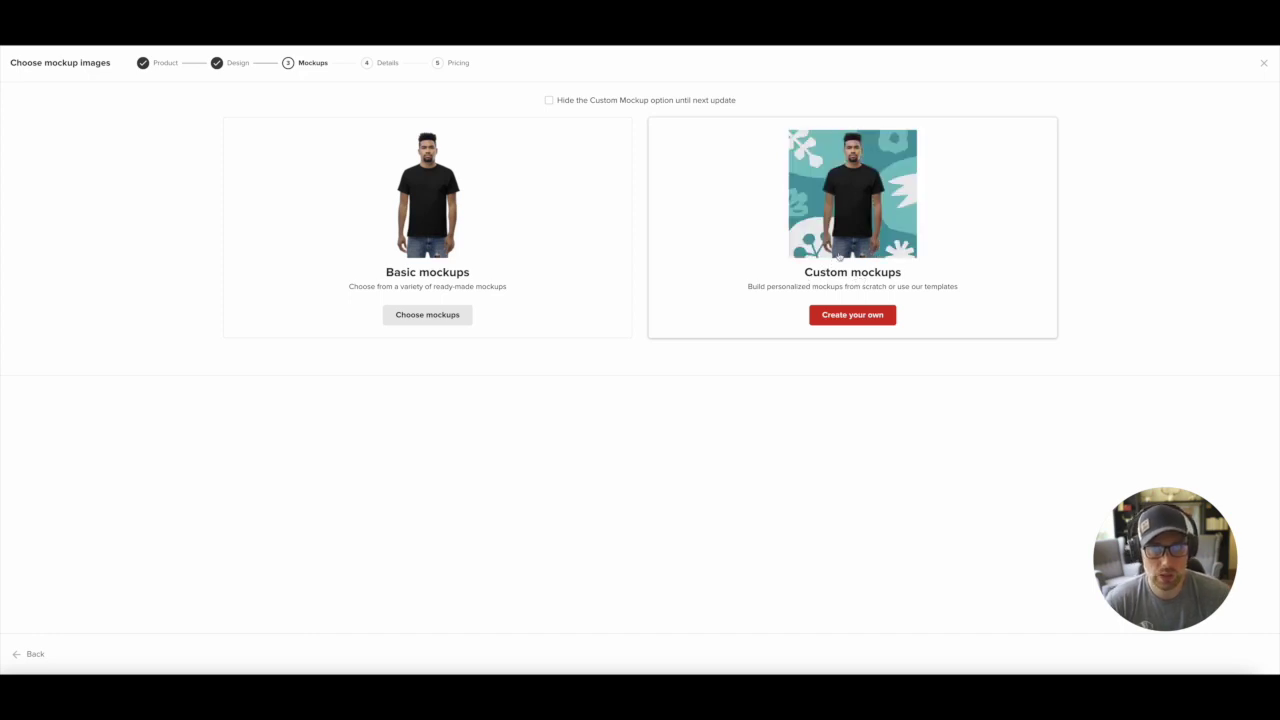
left_click(428, 316)
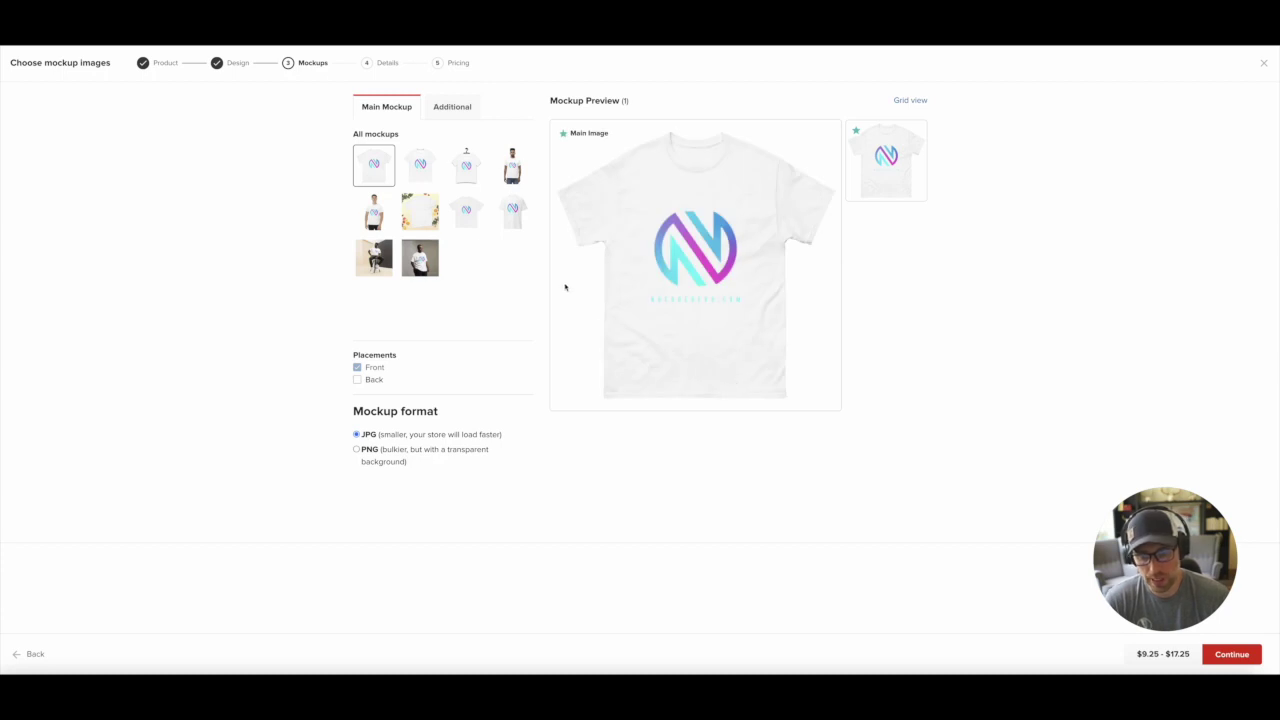
Set the man-model photo as the main mockup, glance at Additional images, and continue to Details
left_click(504, 172)
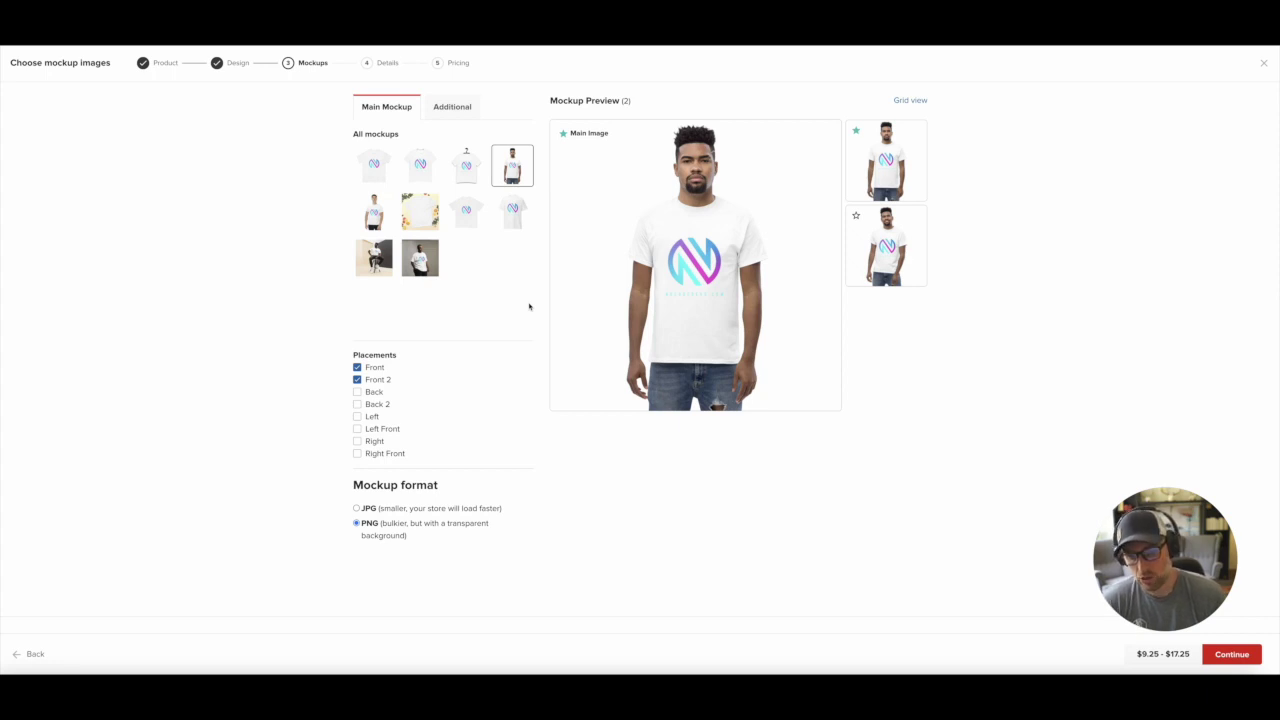
left_click(462, 112)
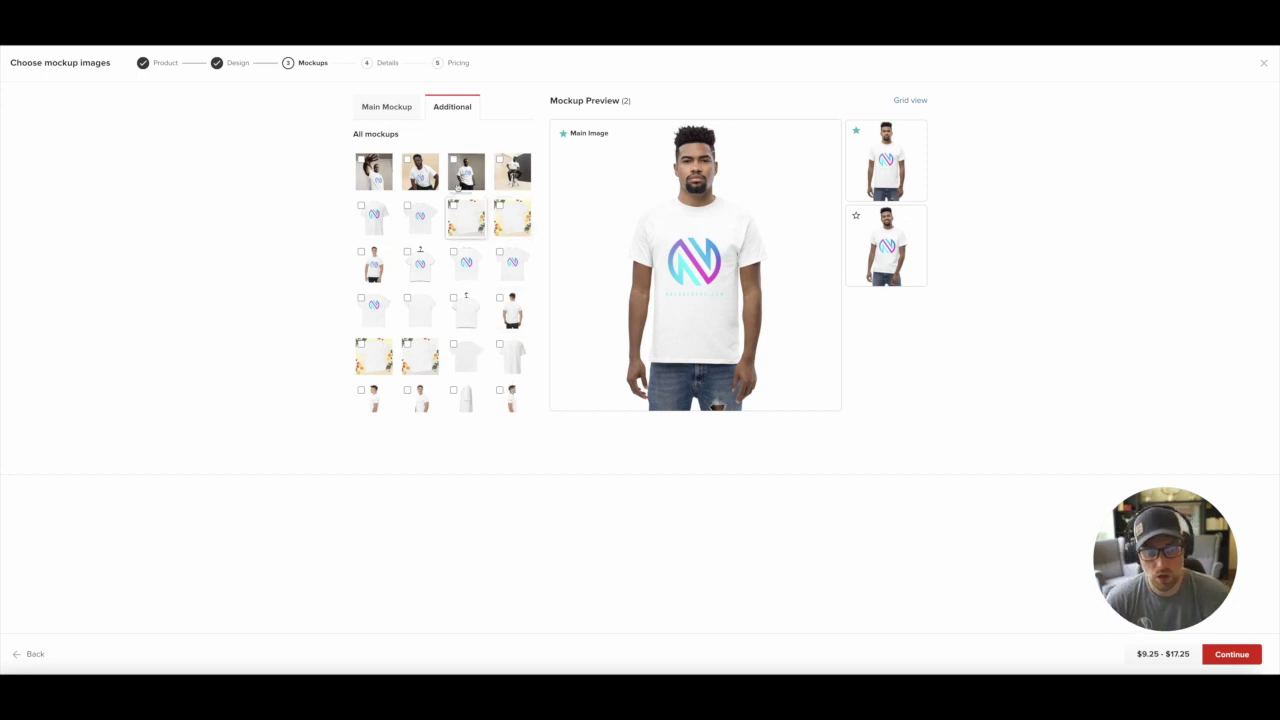
left_click(395, 109)
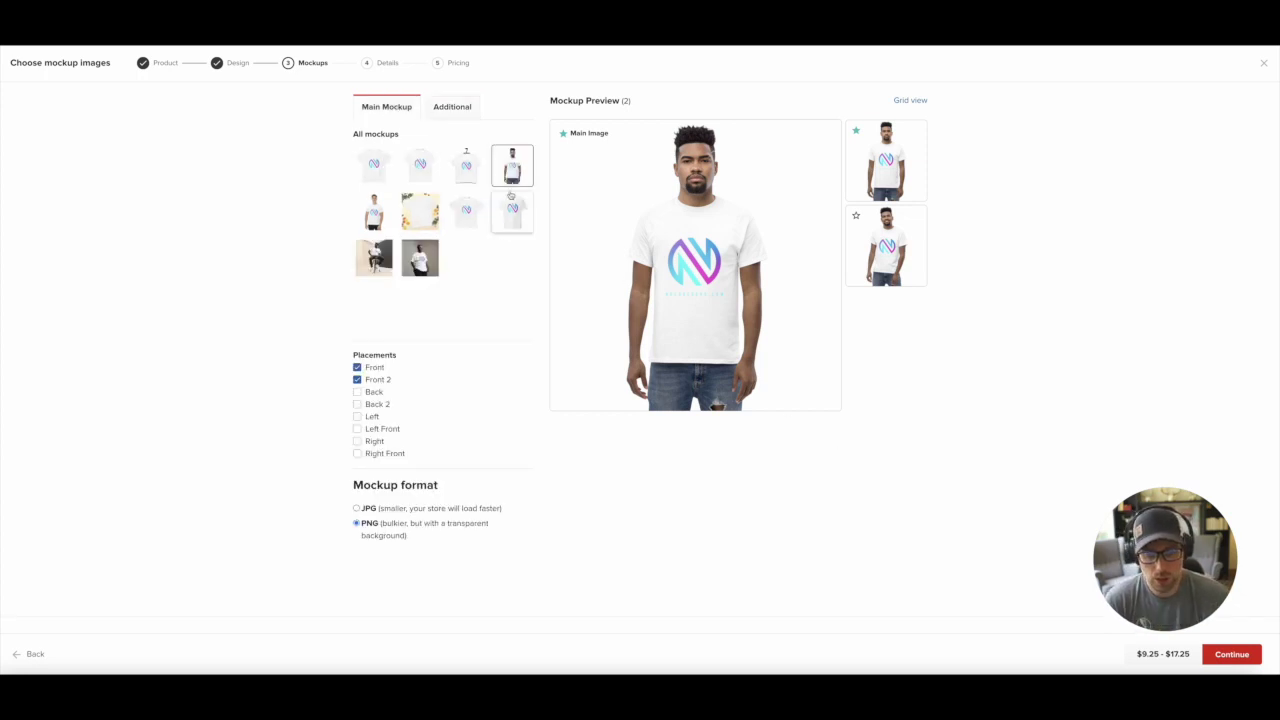
left_click(1232, 654)
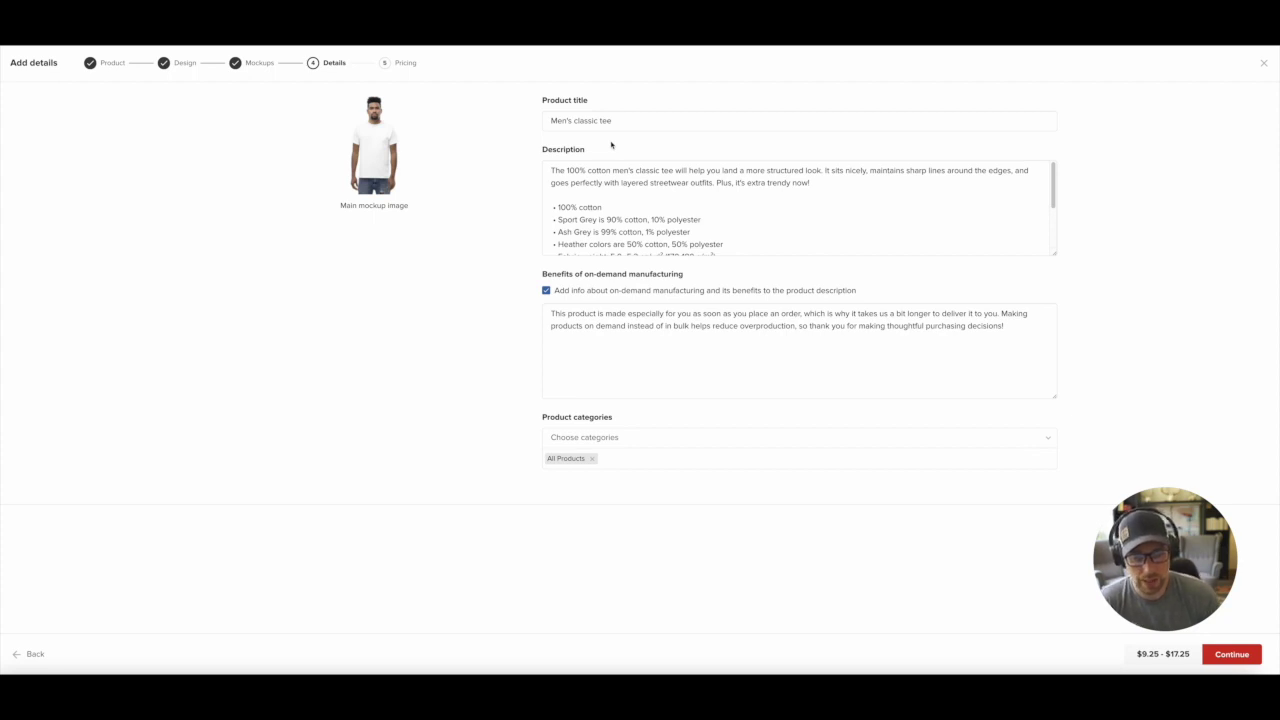
Leave the Men's classic tee title and cotton description unchanged and continue to Pricing
scroll(590, 207, "down", 1)
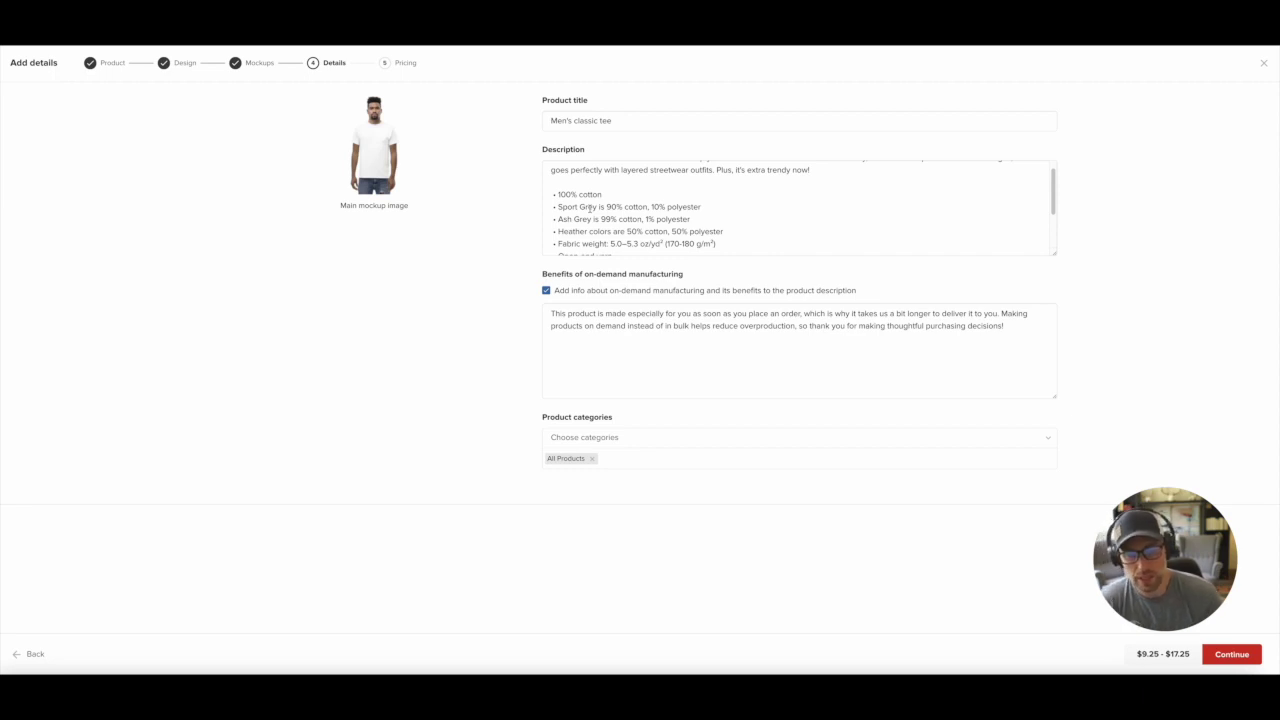
scroll(560, 180, "up", 1)
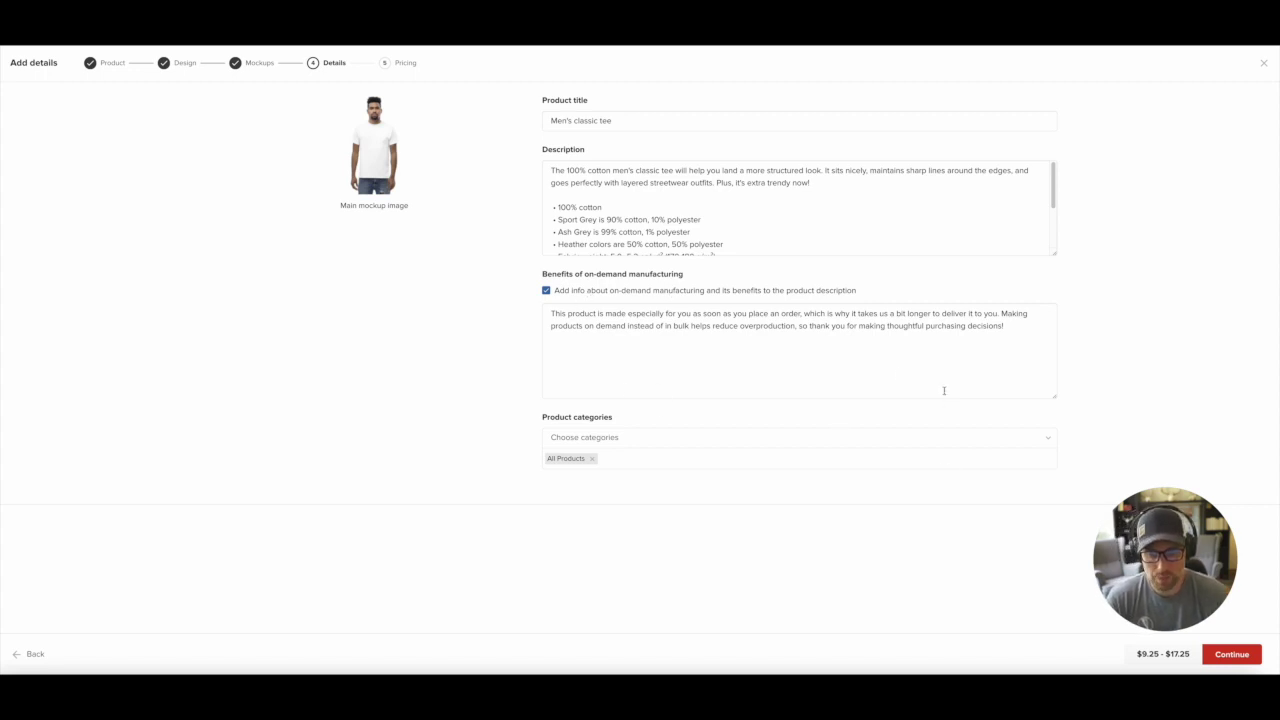
left_click(1230, 654)
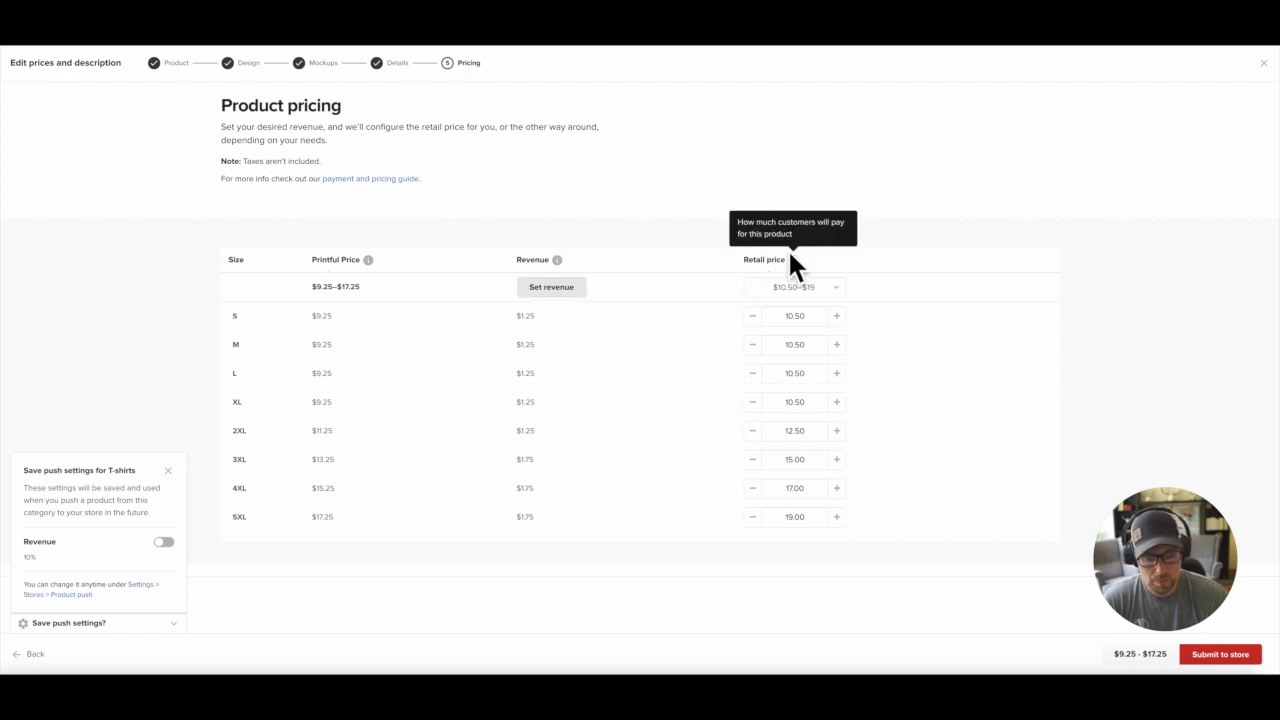
Set the size S retail price to 20.00
left_click(838, 316)
left_click(838, 316)
left_click(838, 316)
left_click(838, 316)
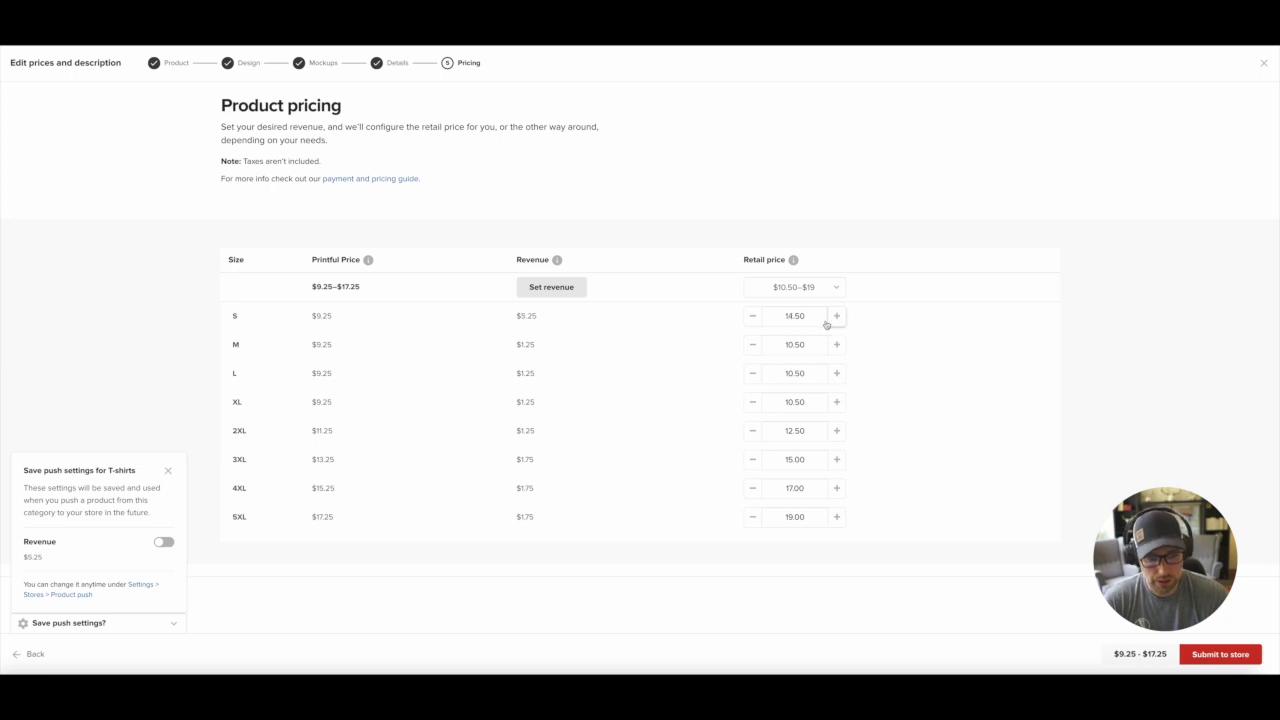
double_click(814, 319)
type("20.00")
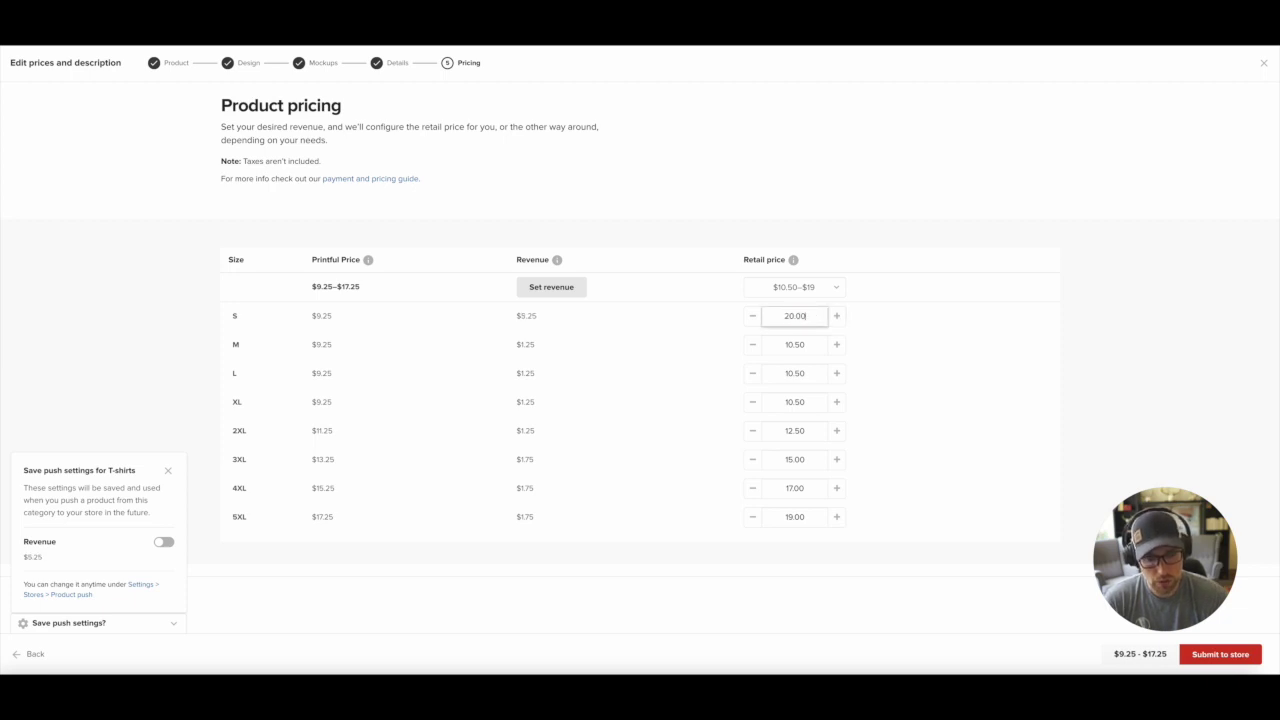
left_click(566, 322)
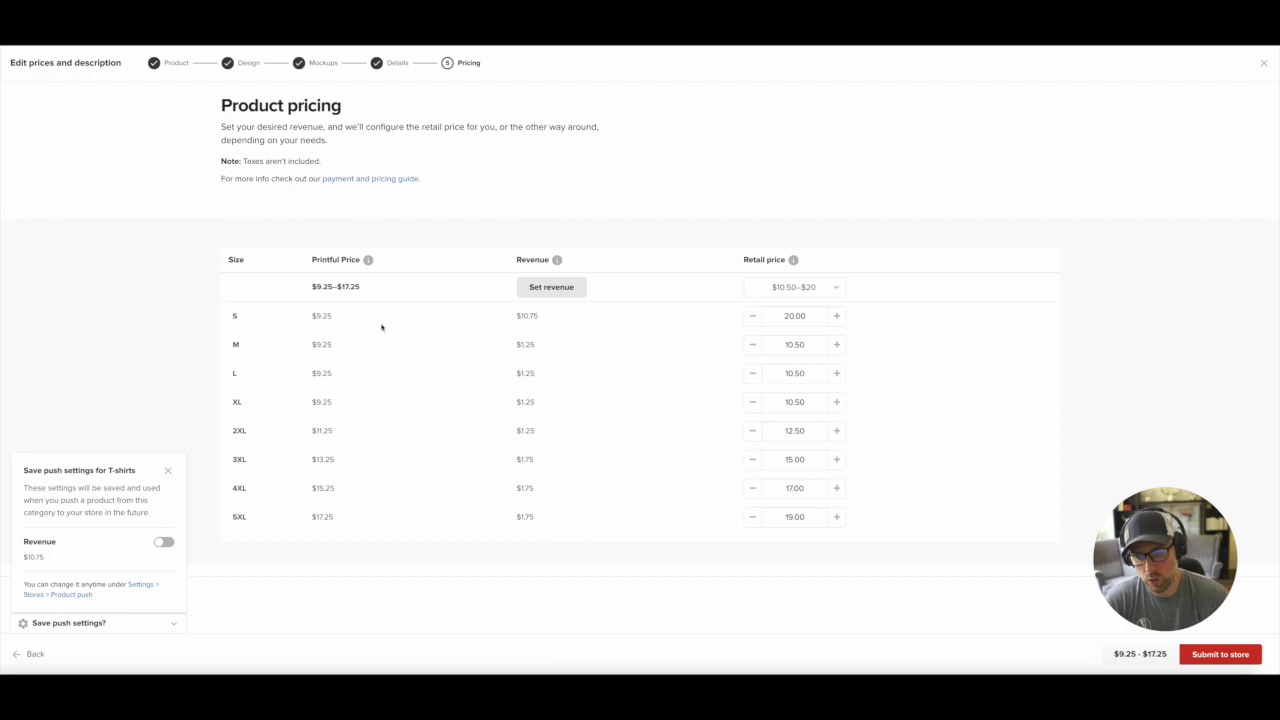
Raise the M, L, XL and 2XL retail prices, then submit the tee to the store
left_click(836, 344)
left_click(836, 344)
left_click(836, 344)
left_click(837, 372)
left_click(837, 372)
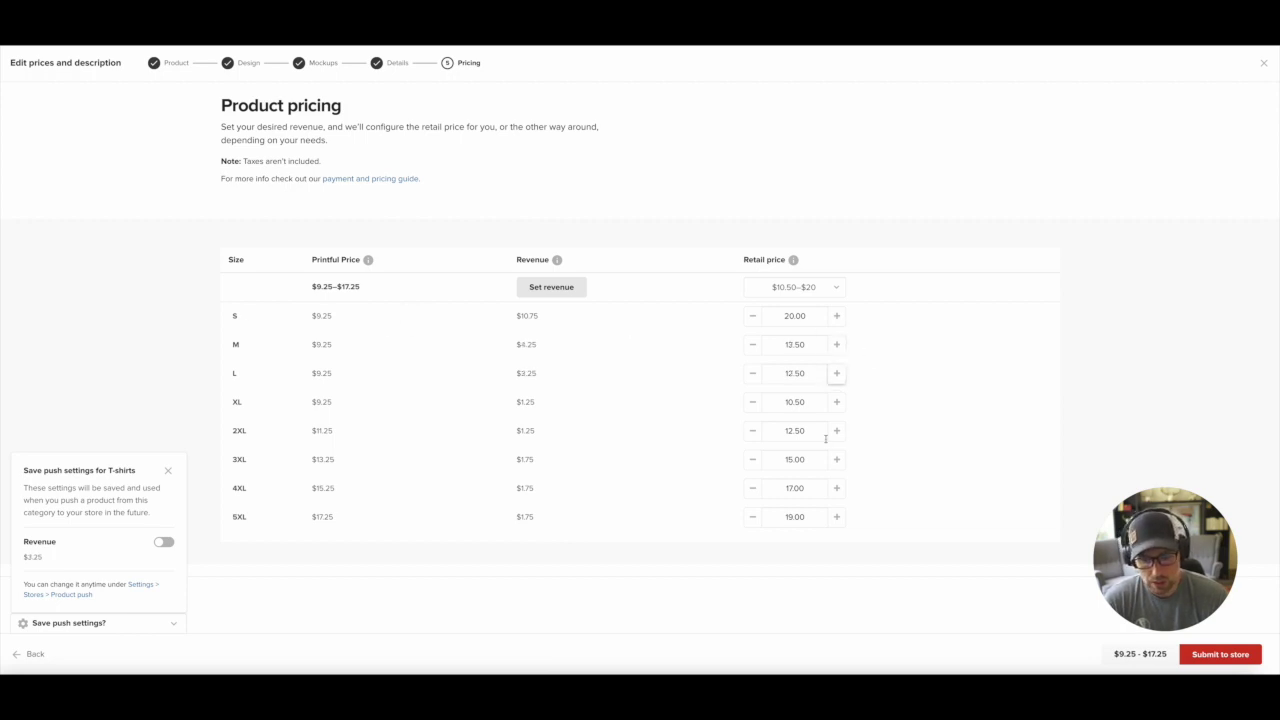
left_click(836, 401)
left_click(836, 401)
left_click(836, 430)
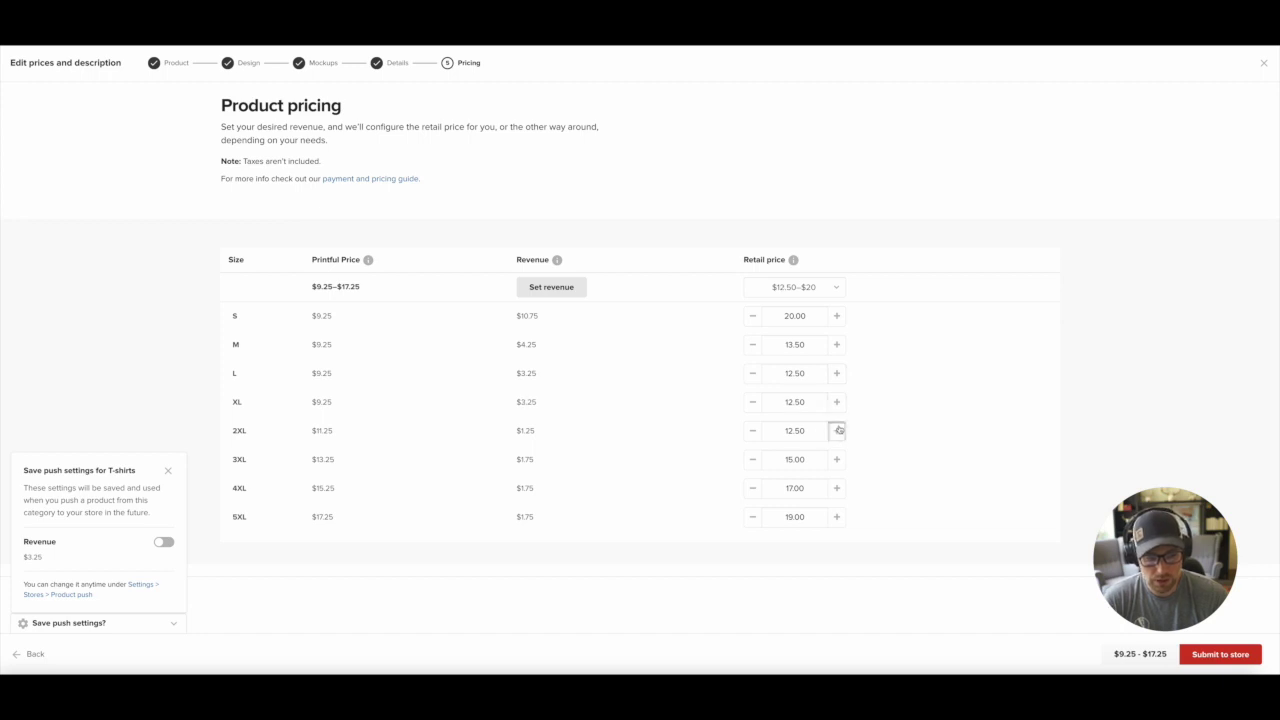
left_click(836, 430)
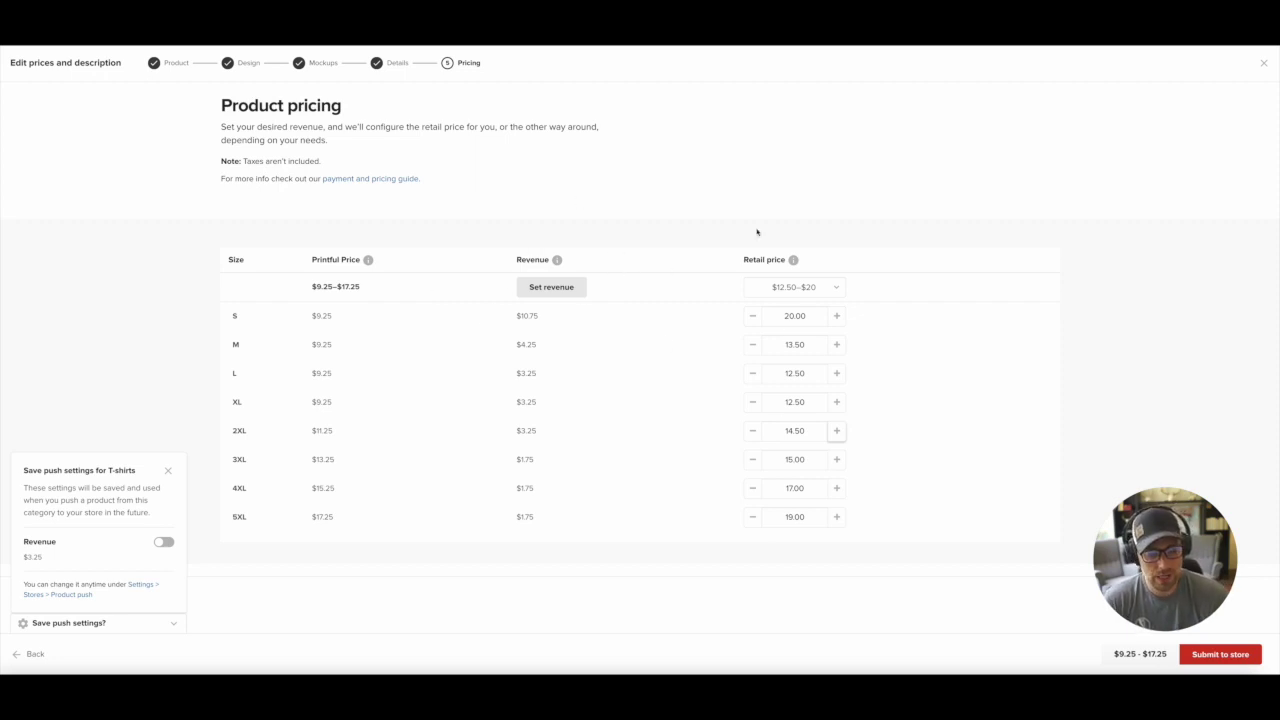
left_click(1220, 655)
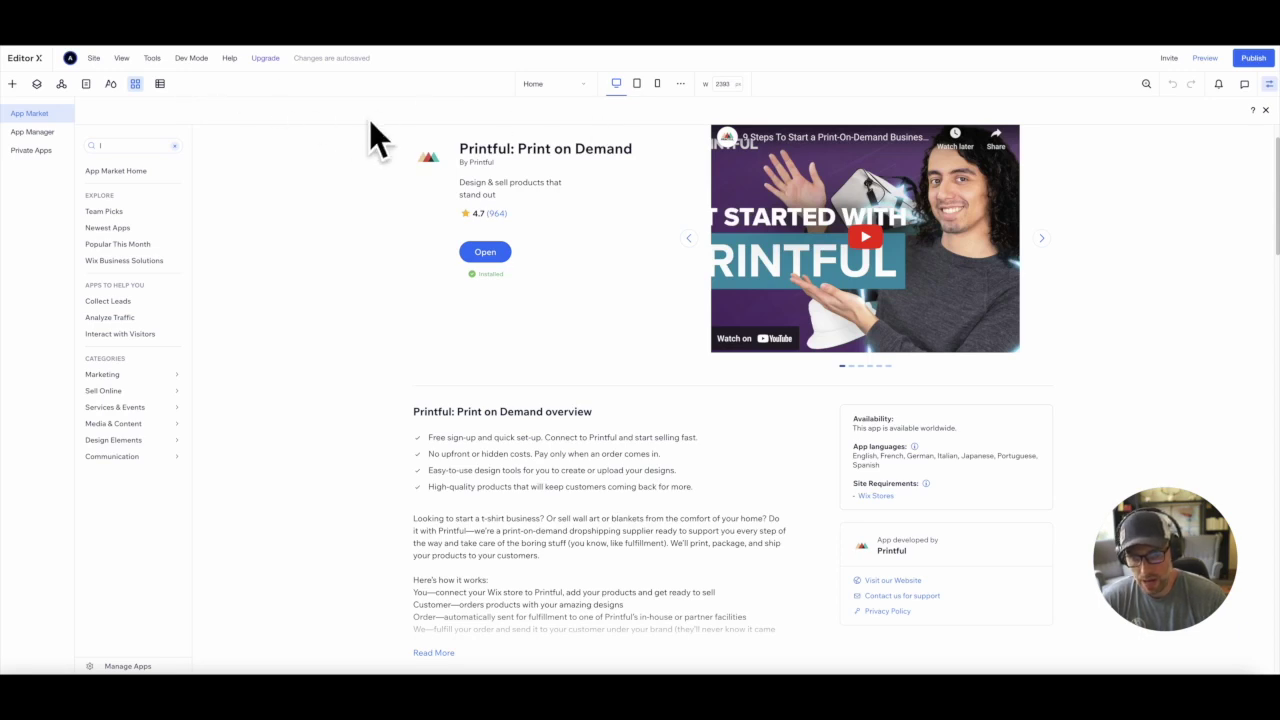
Leave the App Market and show the site's Main, Store and Member pages
left_click(86, 84)
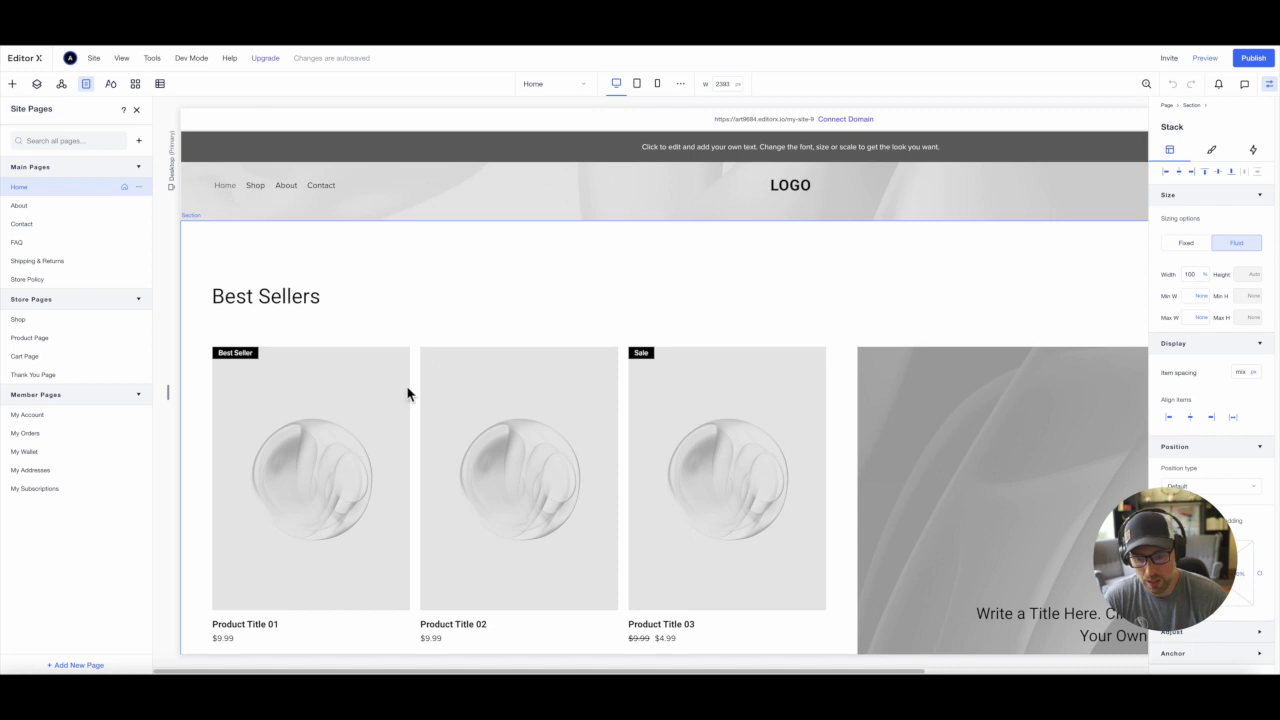
Close the pages list and select the homepage's Best Sellers Grid Gallery
left_click(357, 396)
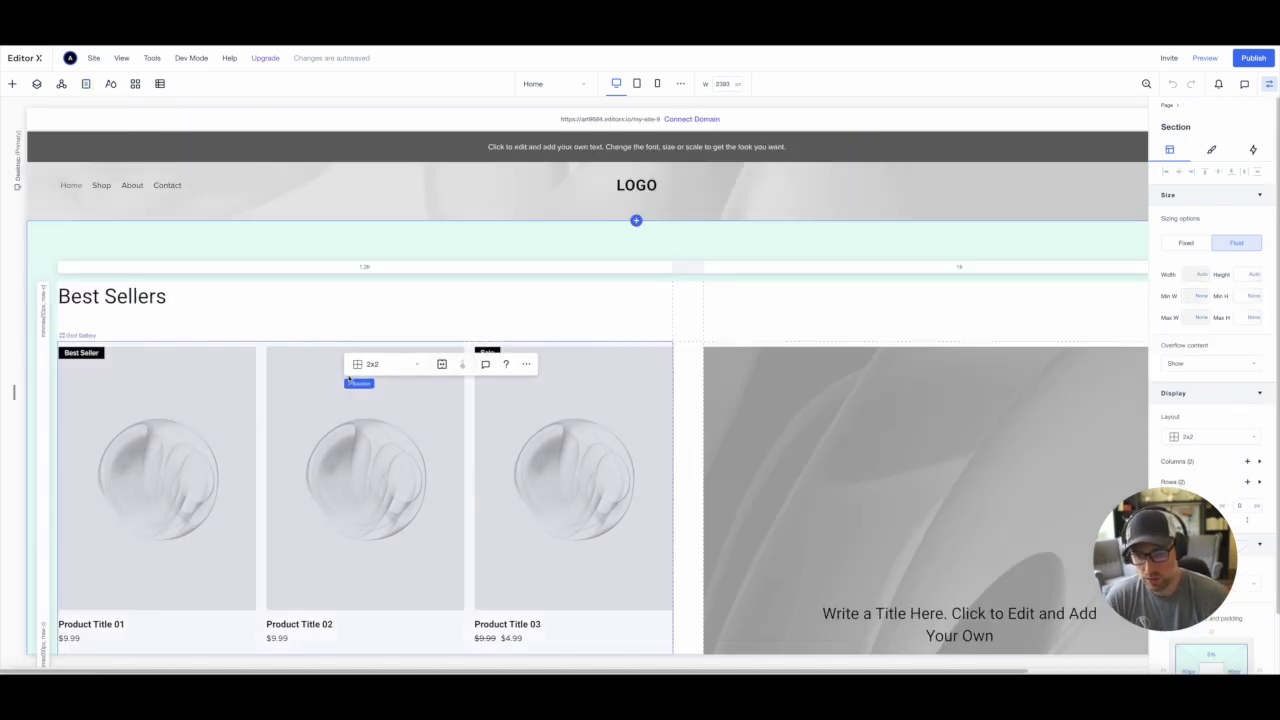
left_click(158, 363)
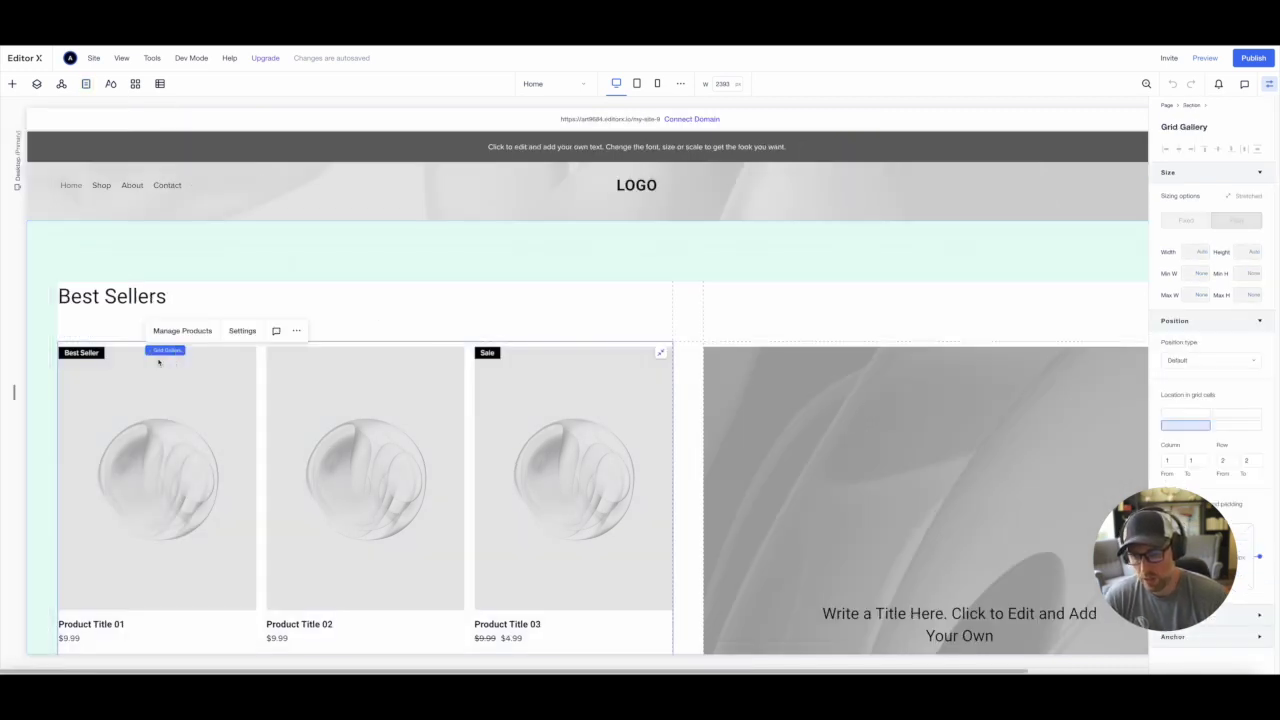
Switch the Best Sellers gallery's category to All Products, showing the Men's classic tee at $12.50
left_click(243, 335)
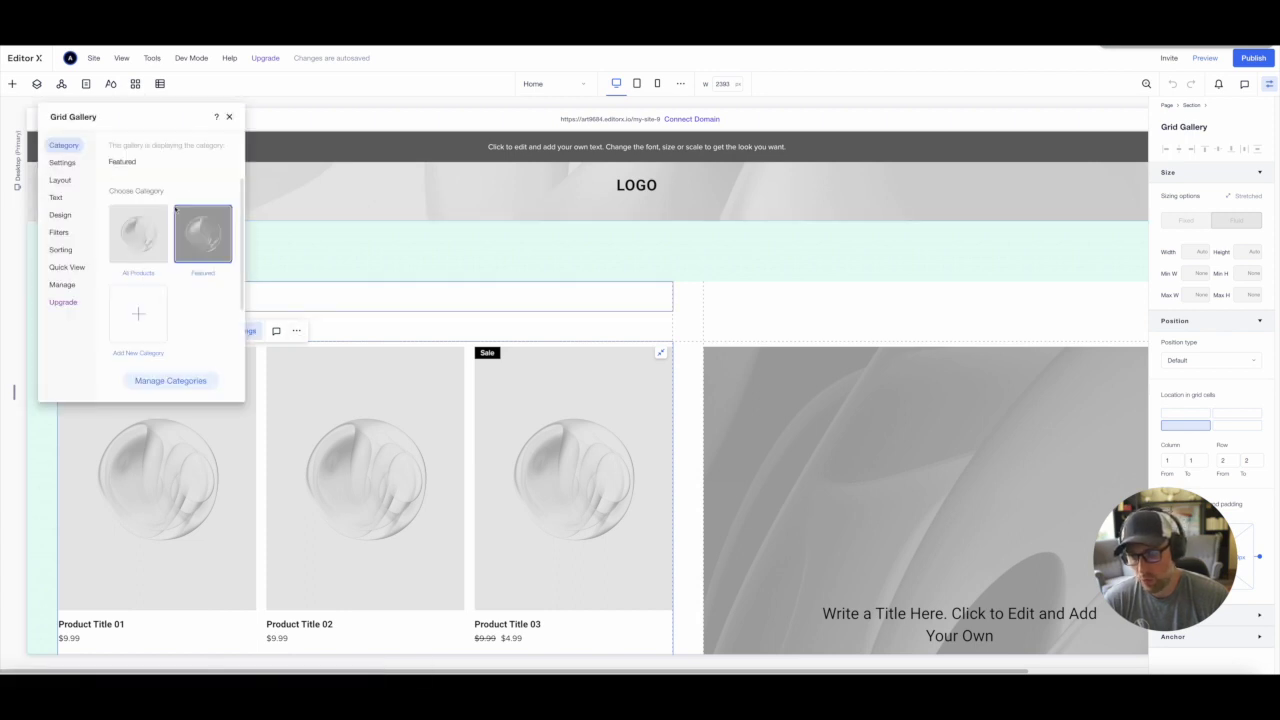
left_click(137, 246)
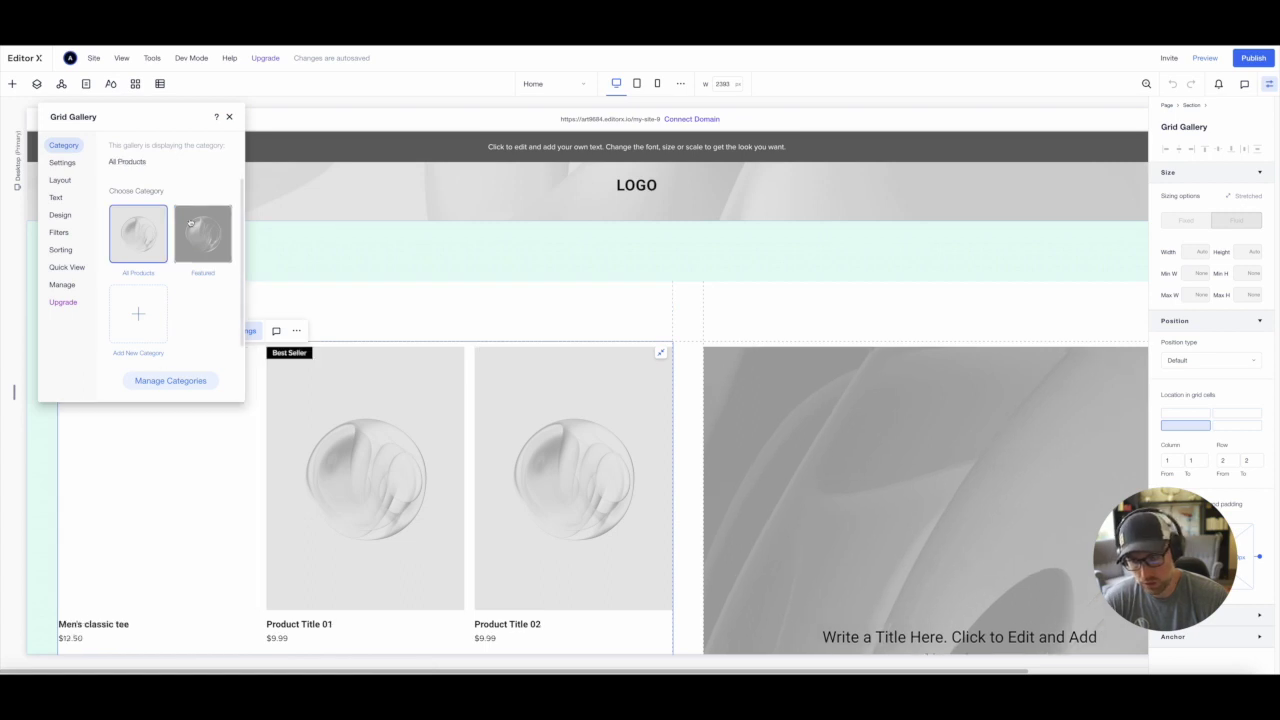
left_click(229, 117)
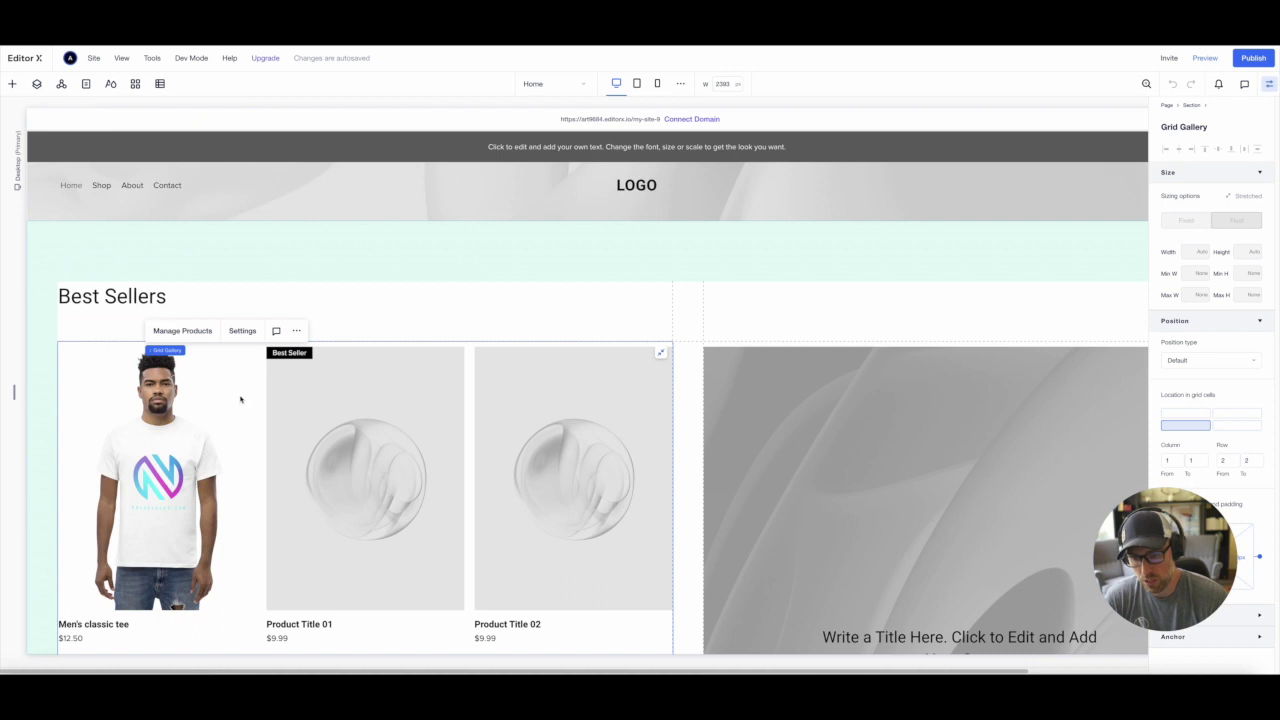
scroll(232, 380, "down", 1)
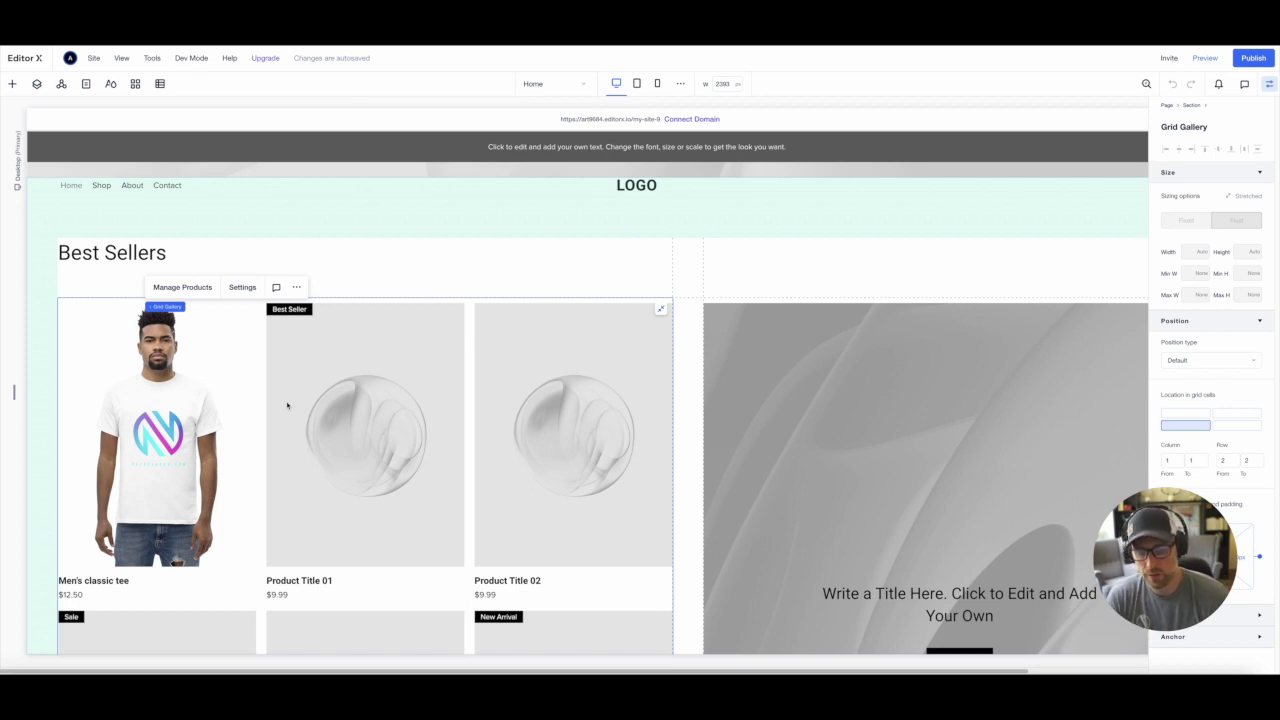
scroll(455, 359, "down", 1)
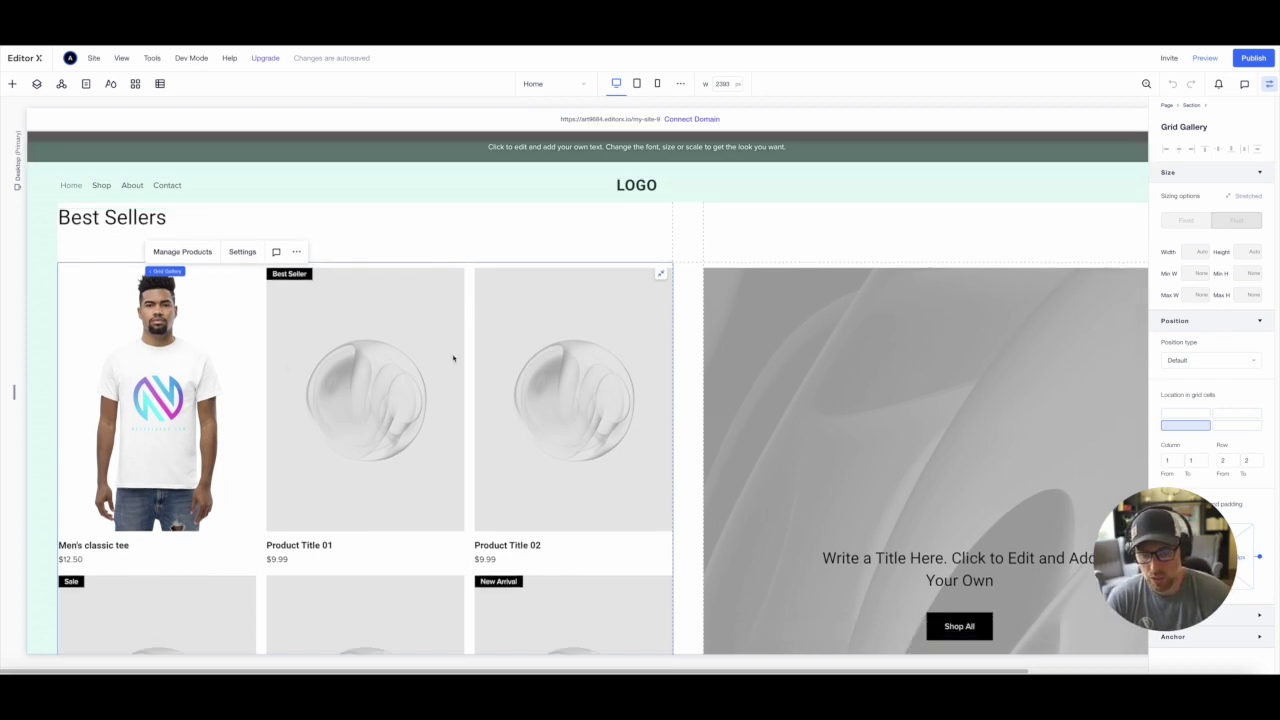
left_click(242, 251)
left_click(52, 163)
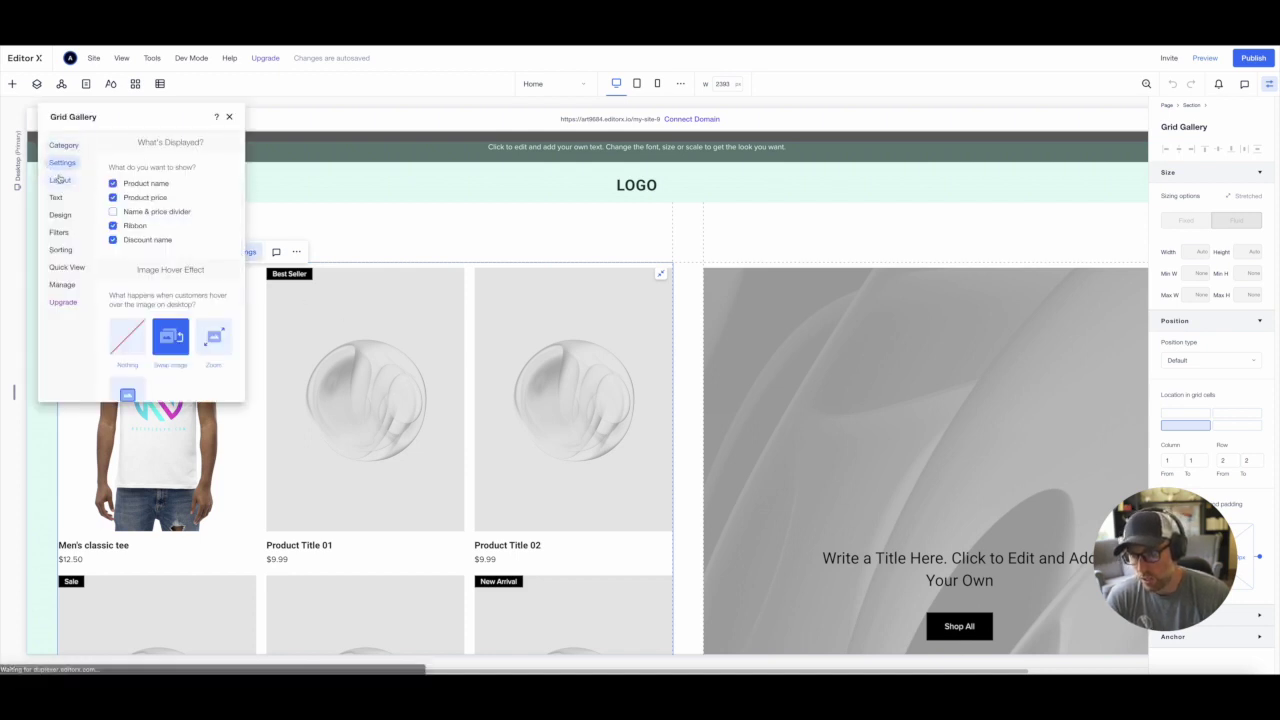
left_click(59, 180)
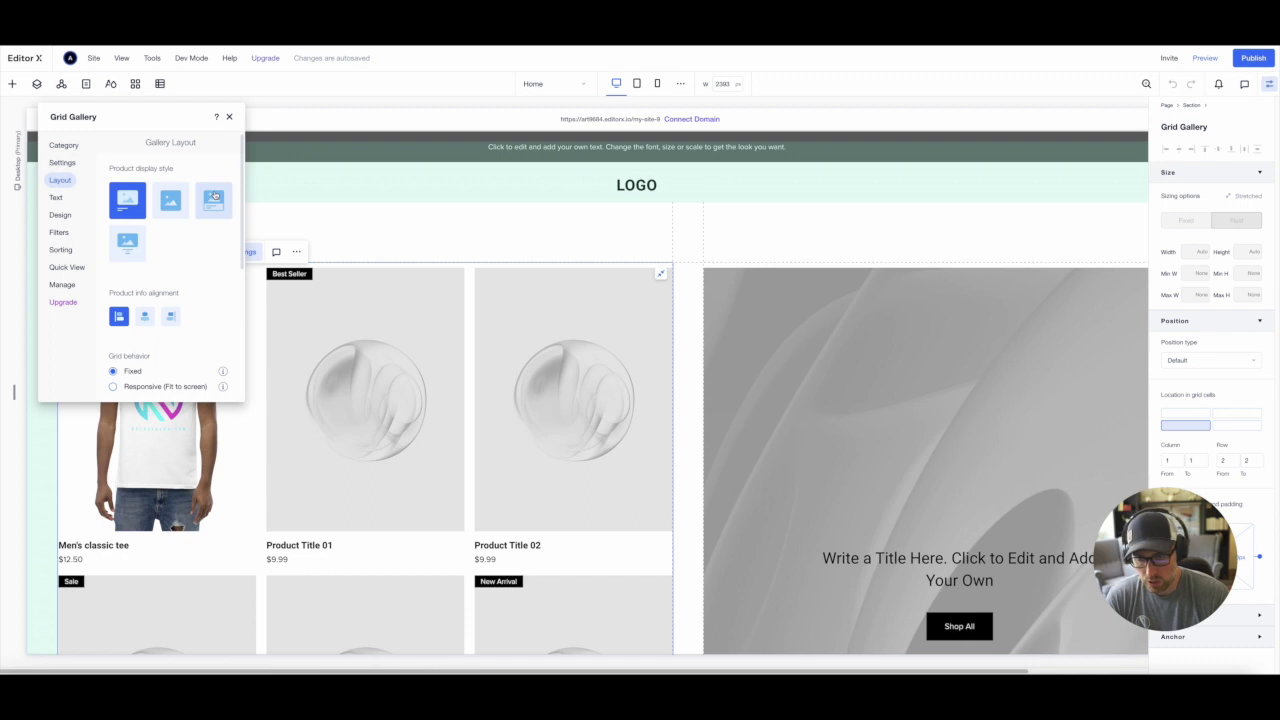
left_click(56, 198)
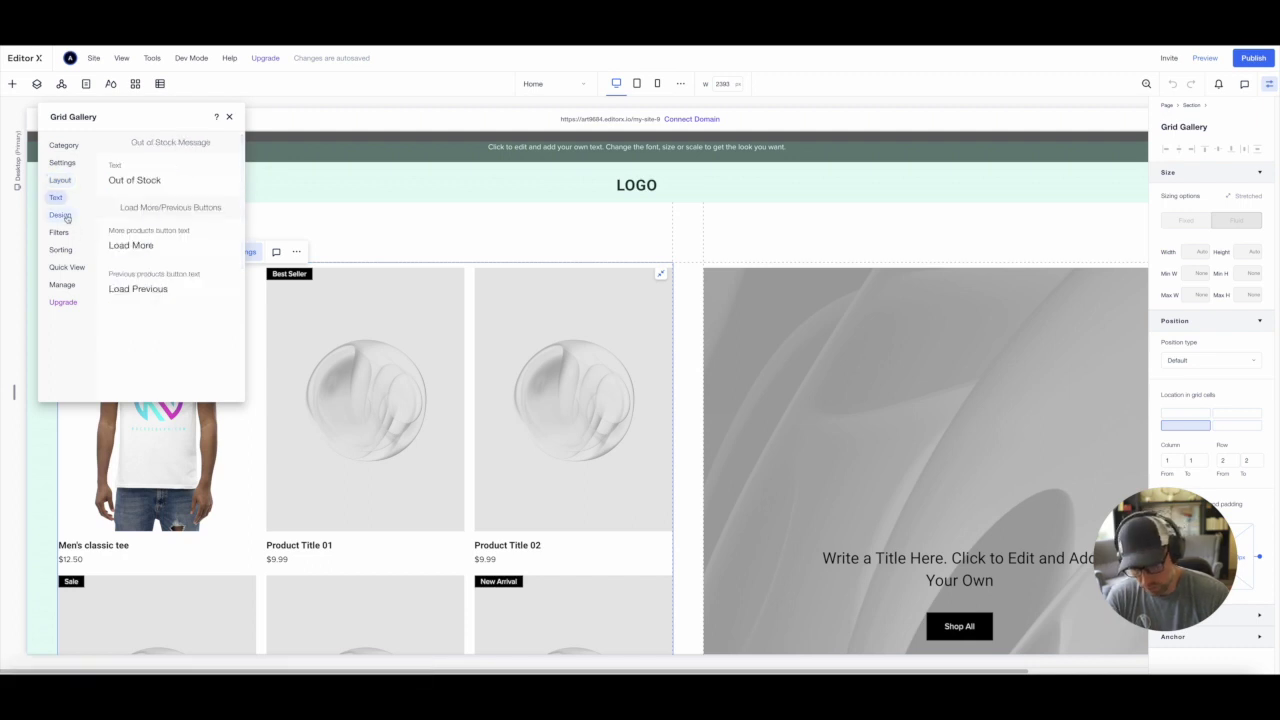
left_click(60, 215)
left_click(60, 232)
left_click(72, 251)
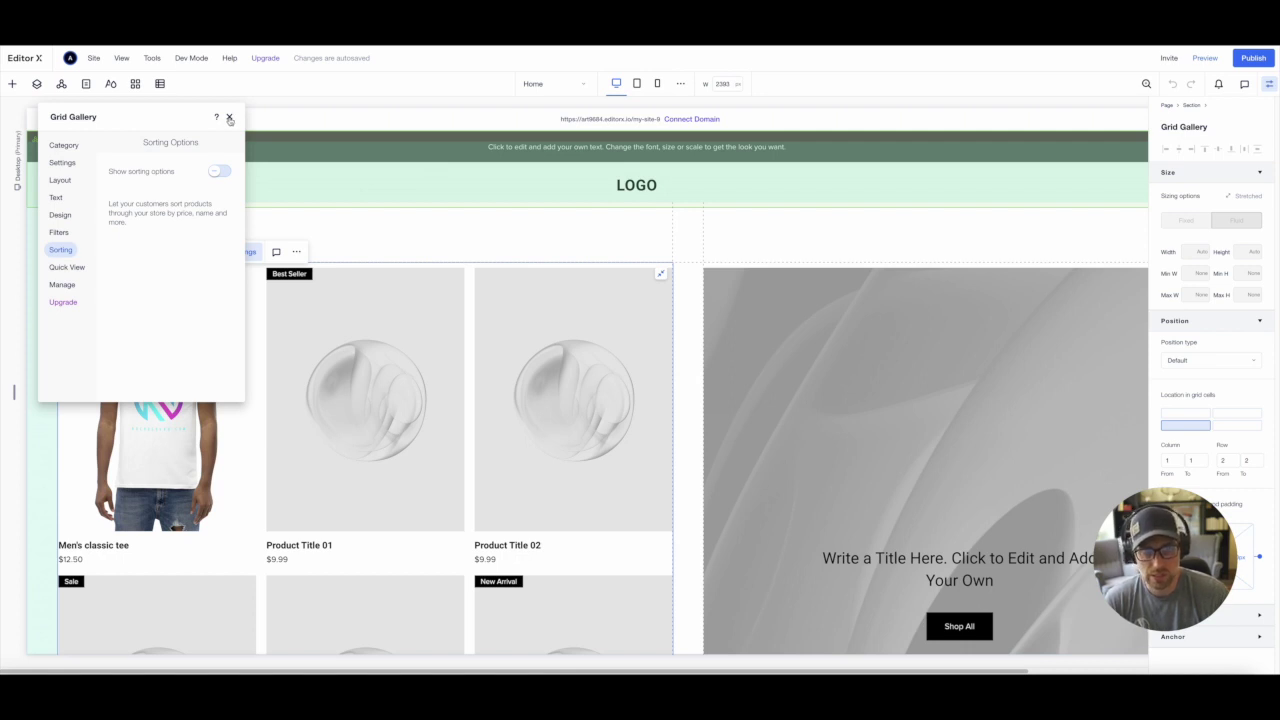
left_click(229, 118)
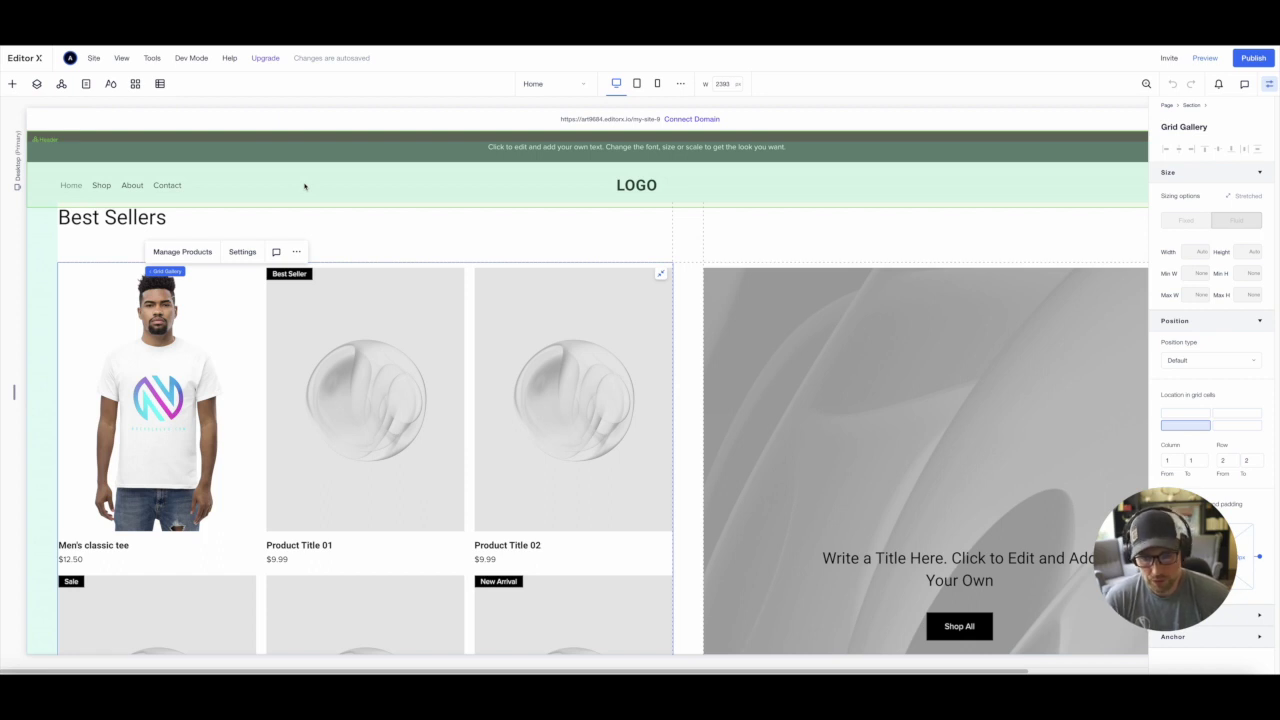
In site preview, open the Men's classic tee tile from the gallery
left_click(1208, 58)
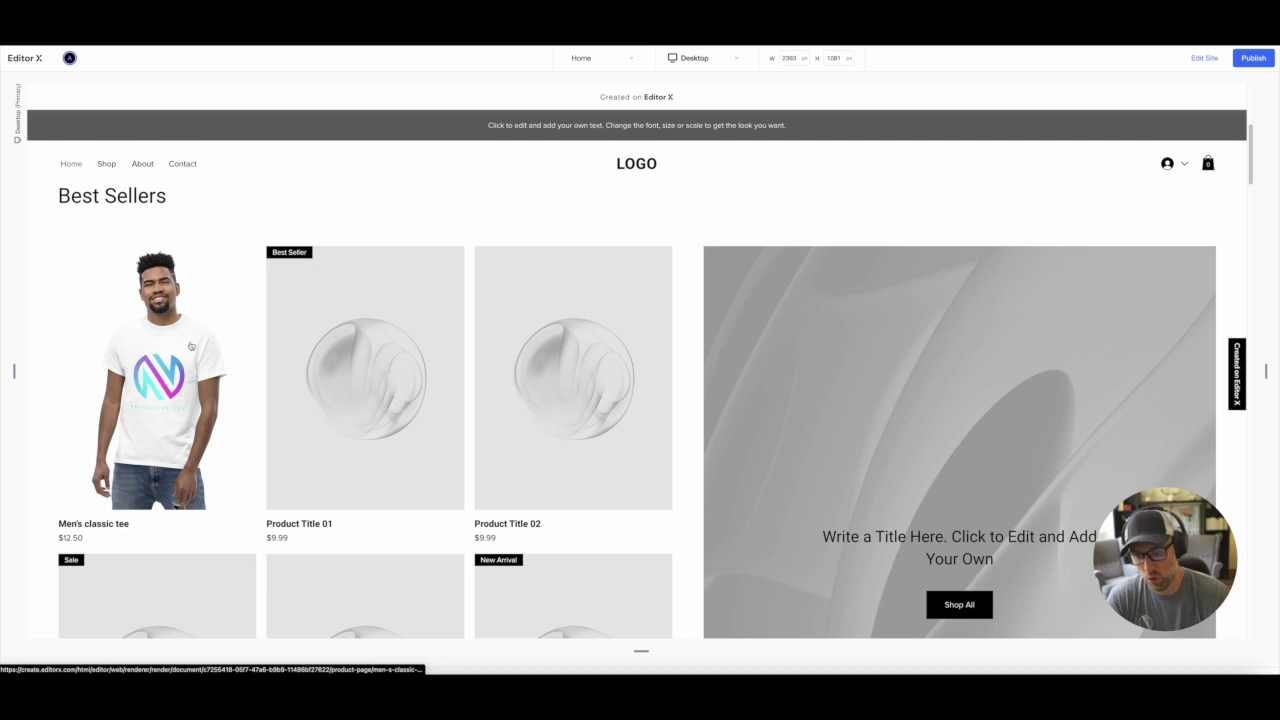
left_click(194, 349)
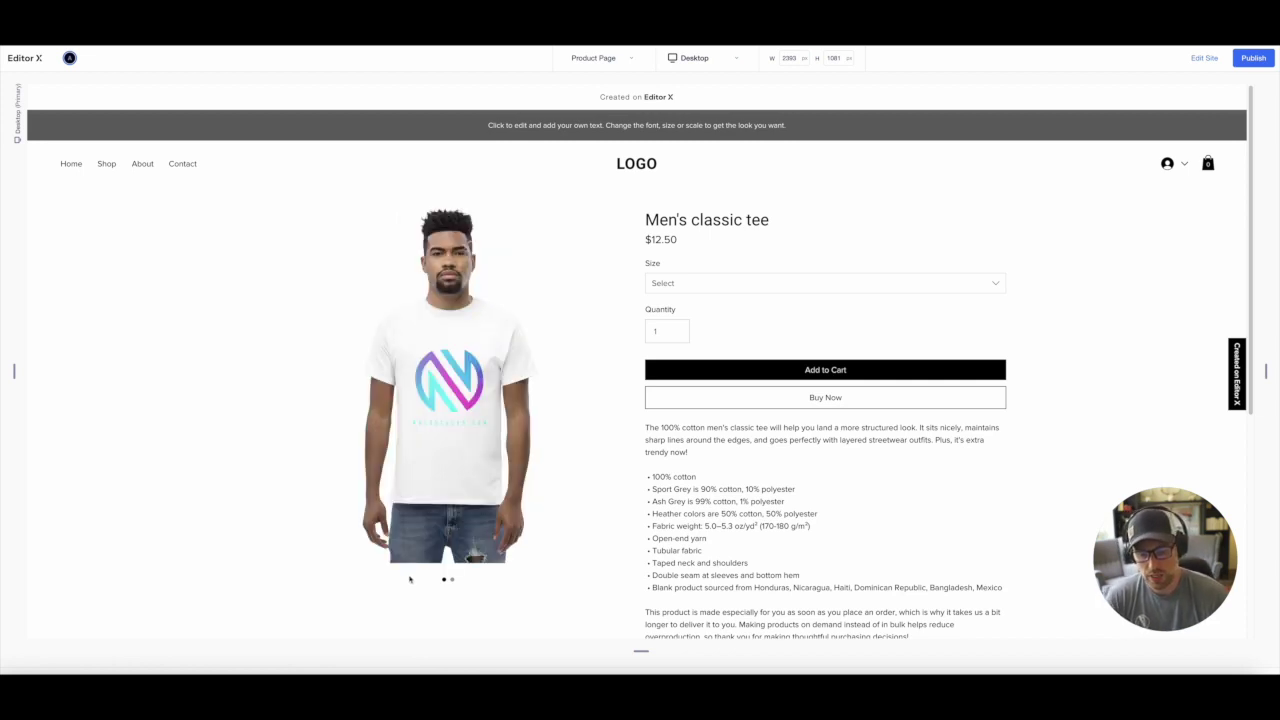
Add 13 size-L Men's classic tees to the cart for a $162.50 subtotal
left_click(452, 579)
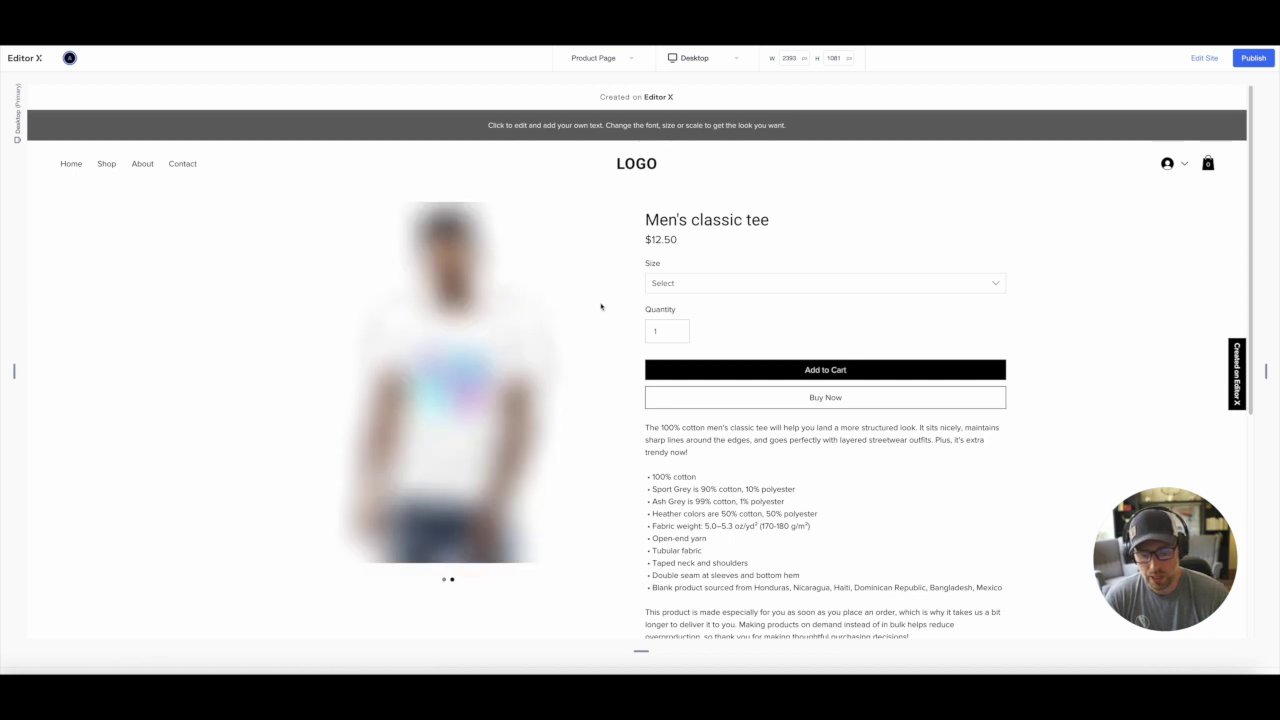
left_click(704, 289)
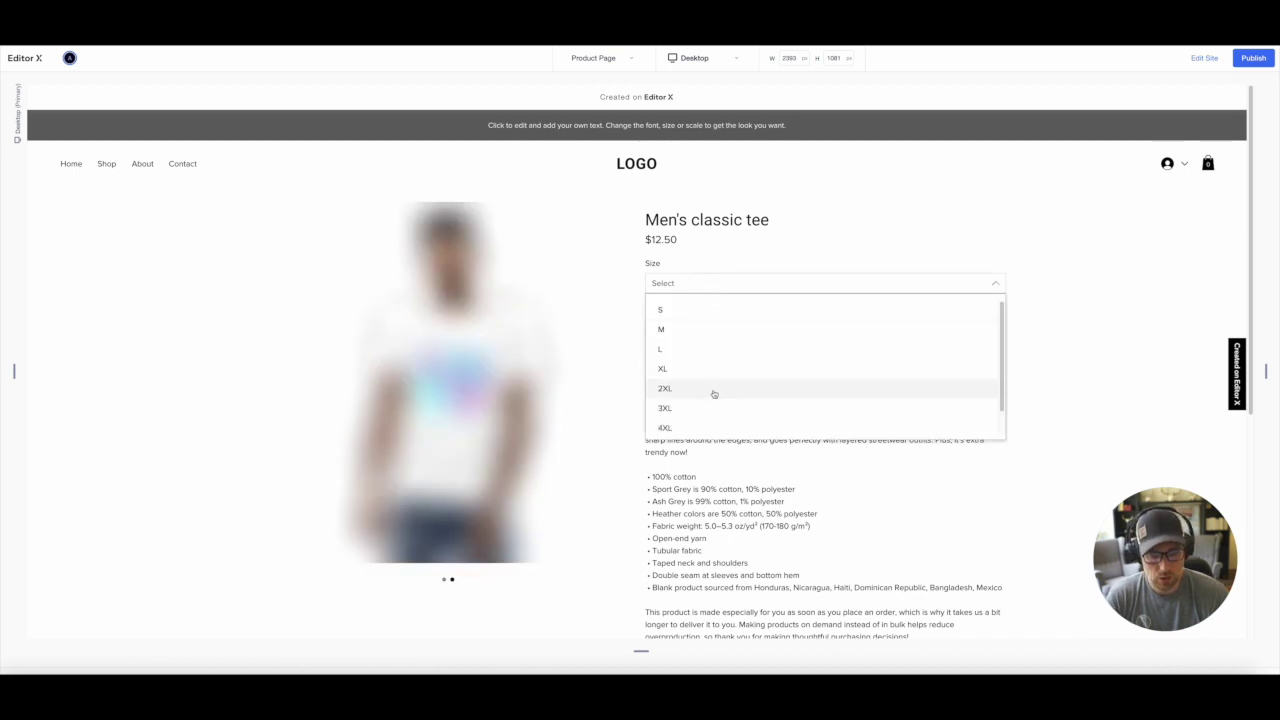
left_click(832, 352)
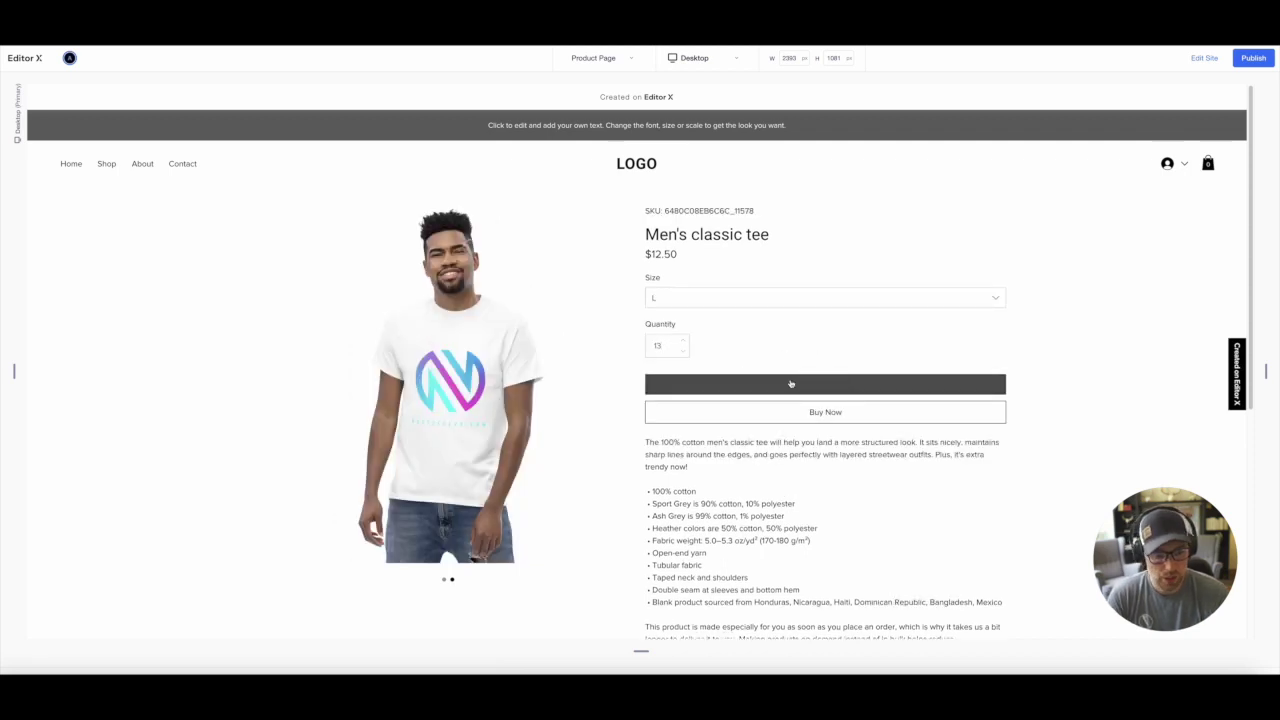
left_click(825, 384)
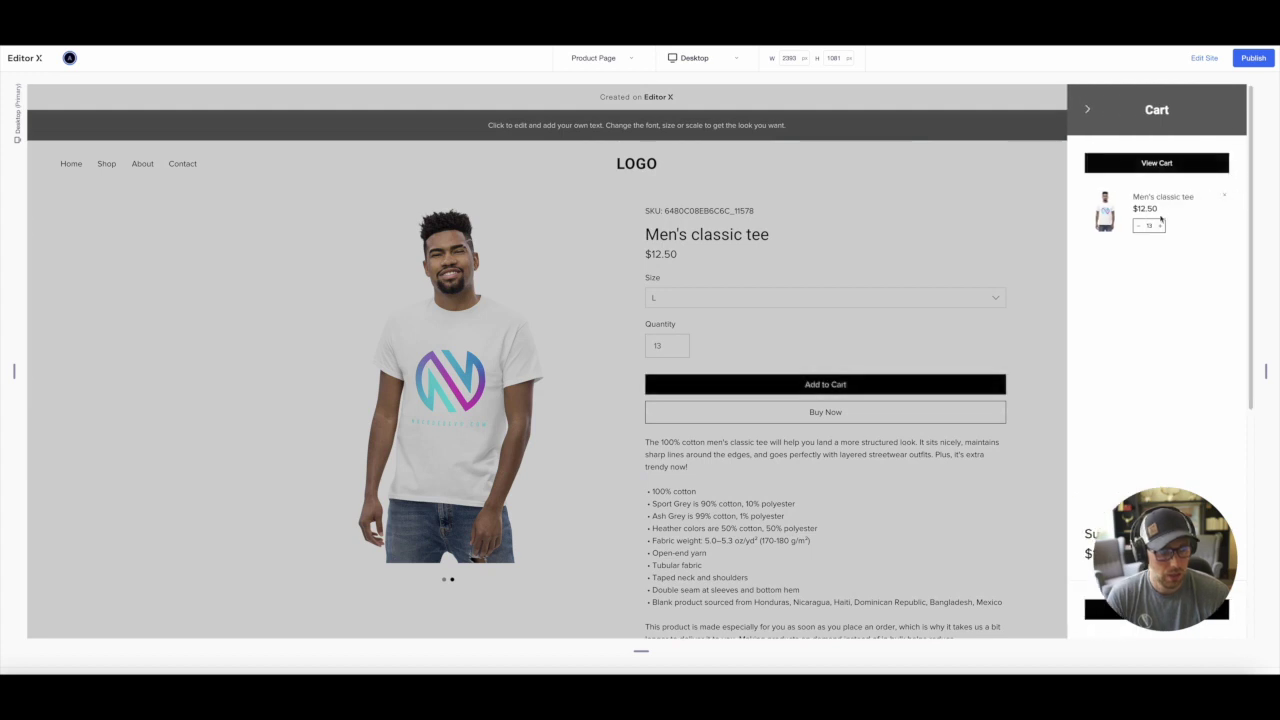
left_click(1145, 225)
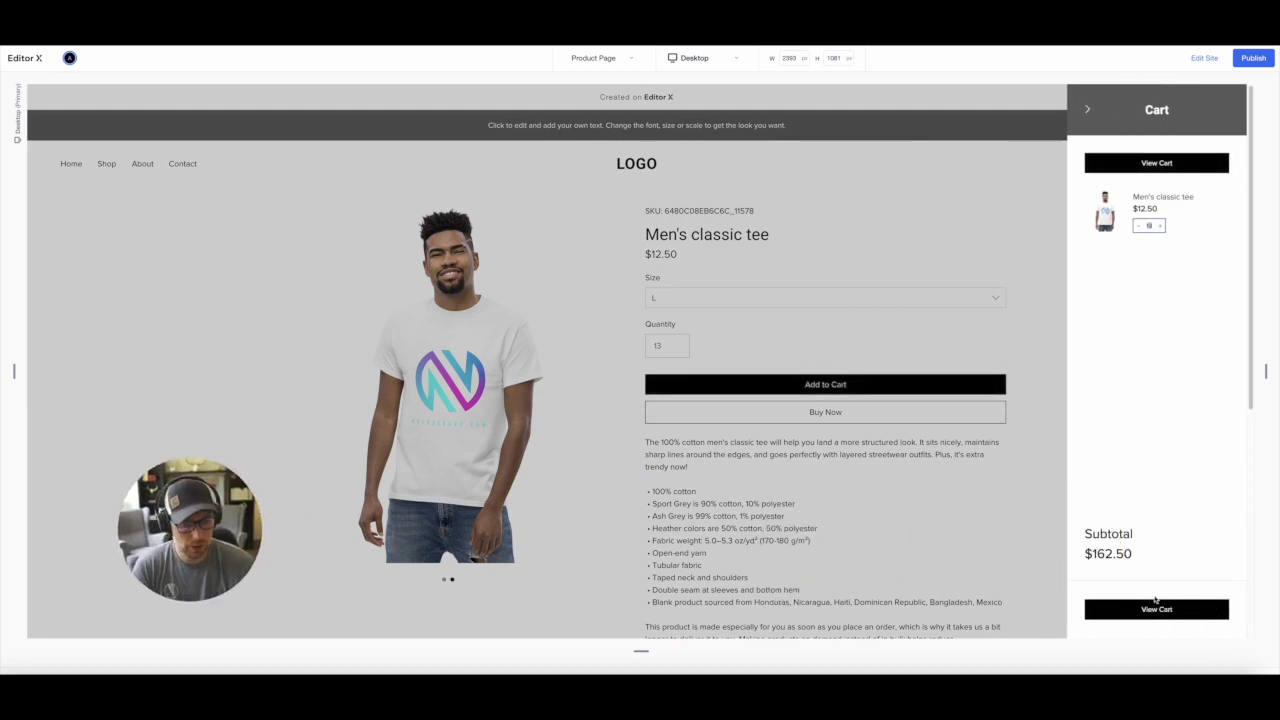
left_click(1088, 110)
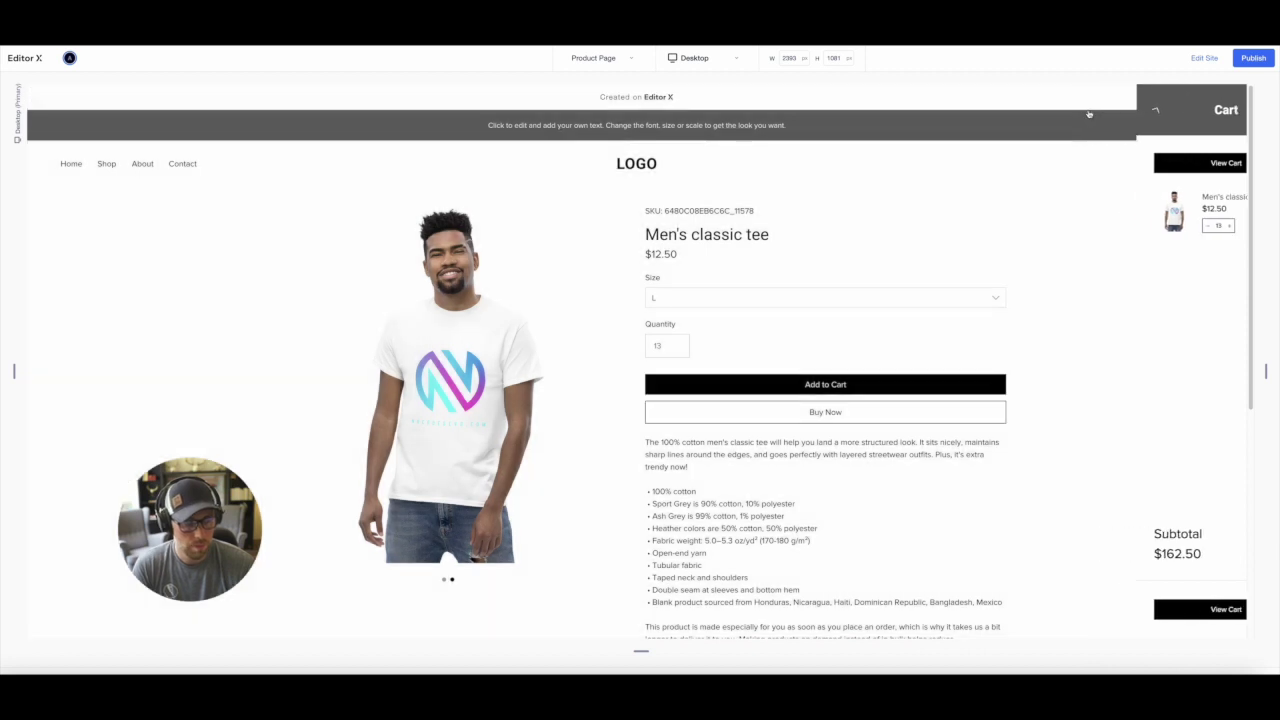